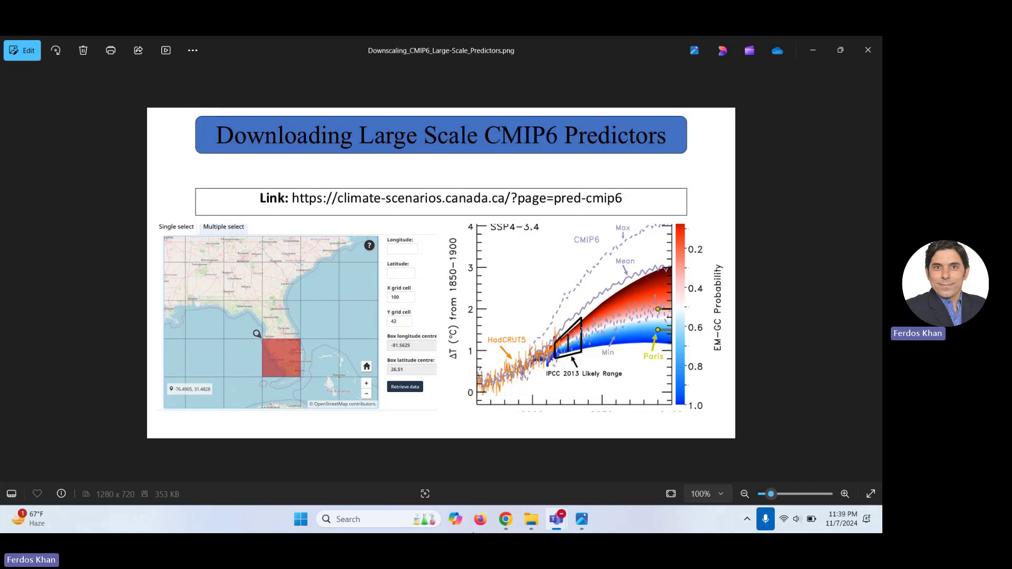
- Show the top of the CMIP6 ensemble of daily predictor variables page in Chrome, and return to the Downscaling_CMIP6_Large-Scale_Predictors.png image
left_click(506, 519)
left_click(610, 50)
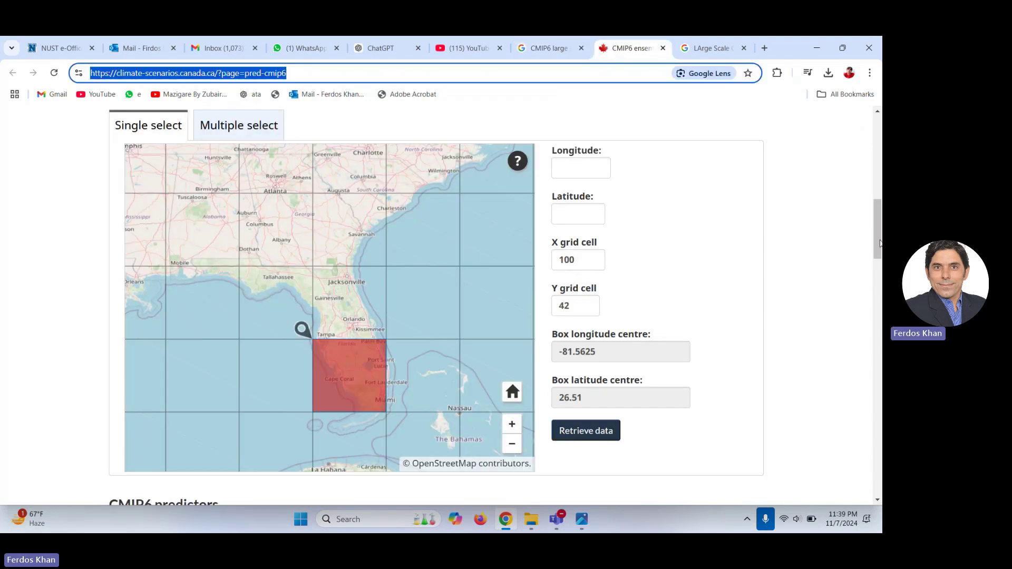
left_click_drag(879, 243, 877, 158)
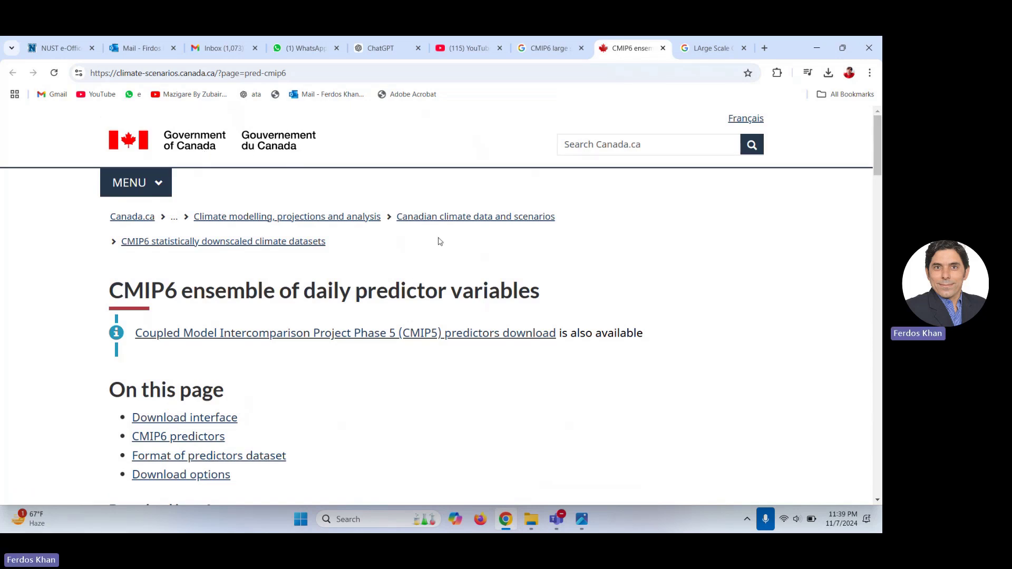
left_click(581, 518)
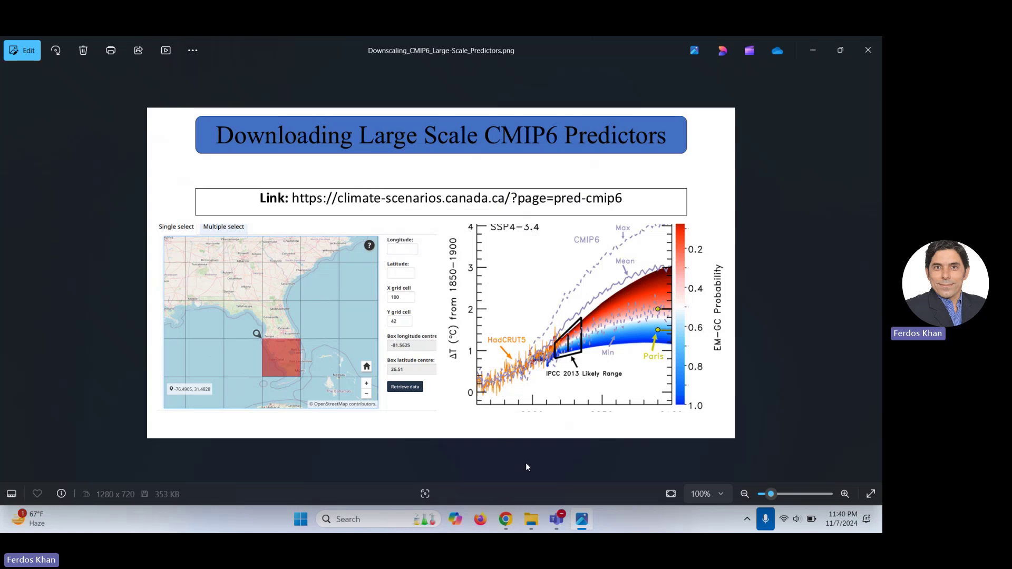
- Open the Google Scholar profile in a new Chrome tab and expand its list of articles beyond the first 20
left_click(505, 519)
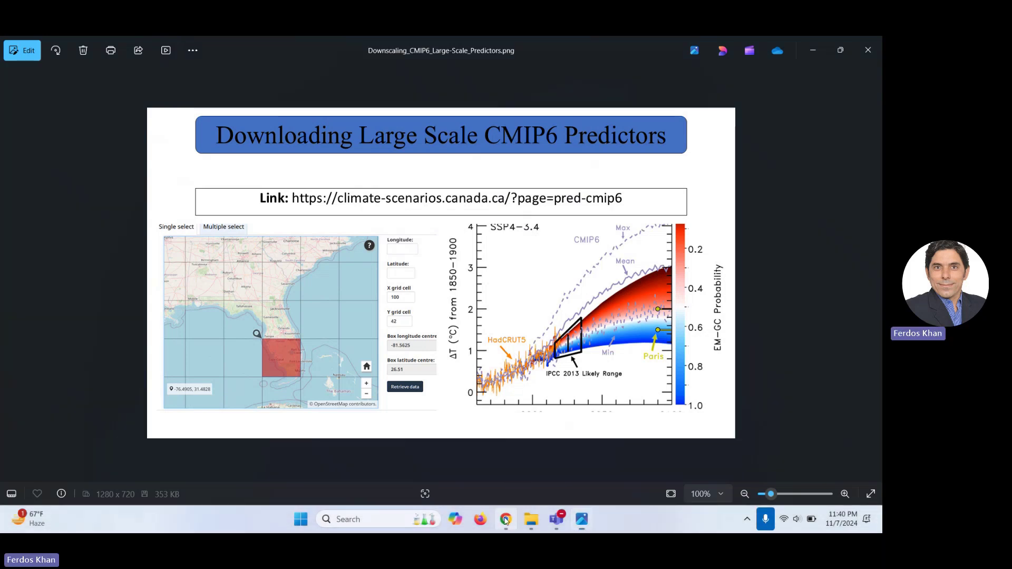
left_click(764, 48)
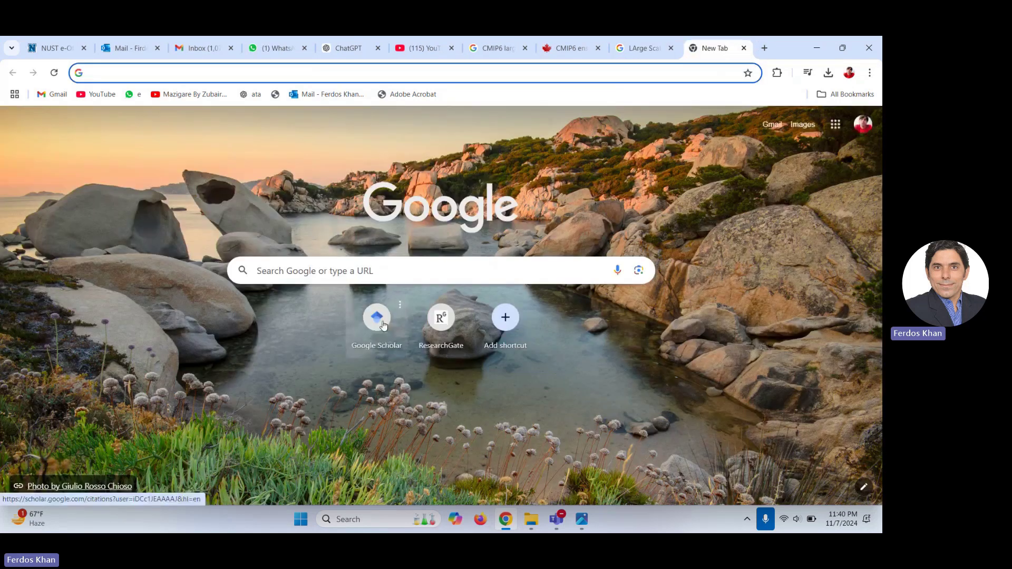
left_click(382, 322)
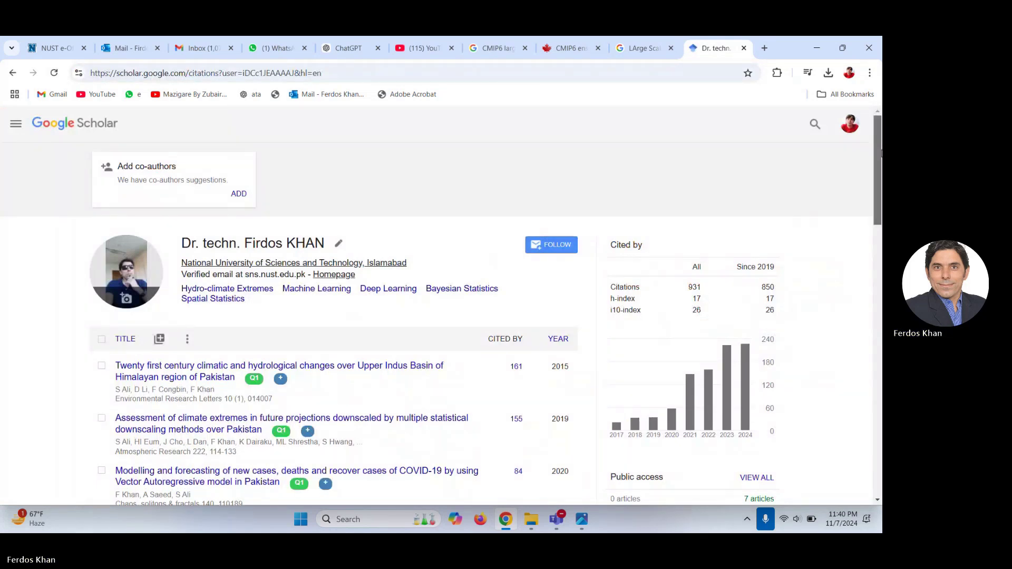
left_click_drag(880, 153, 869, 436)
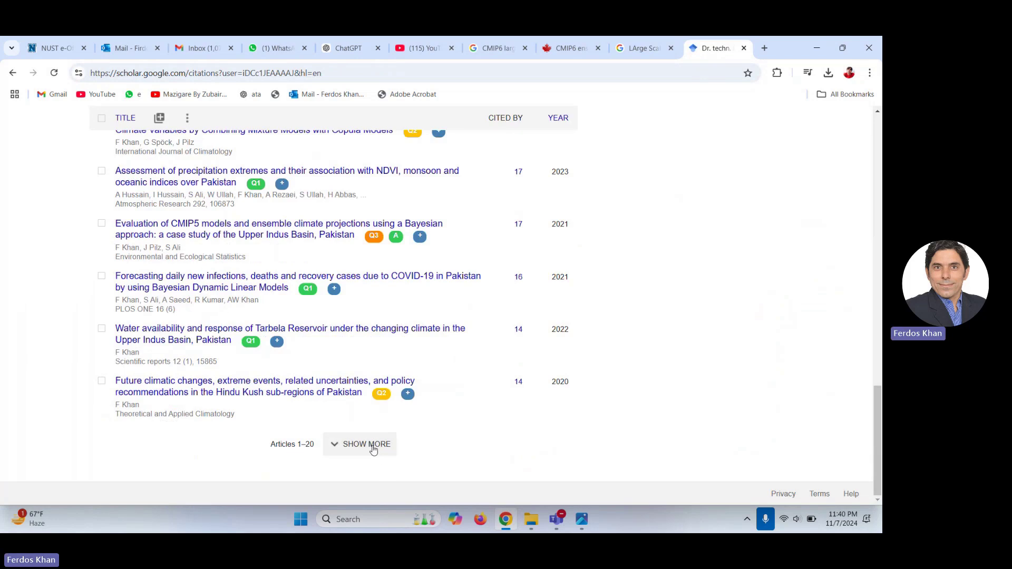
left_click(373, 448)
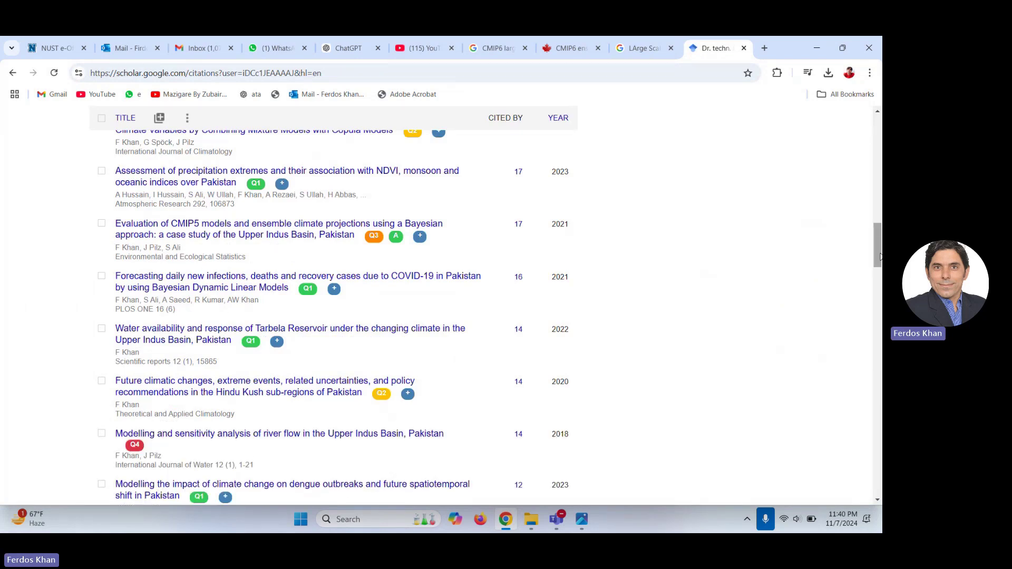
- Open the Scholar entries for the temperature extremes and agriculture yield article in a new tab and the precipitation extremes and crops production article
left_click_drag(878, 255, 875, 352)
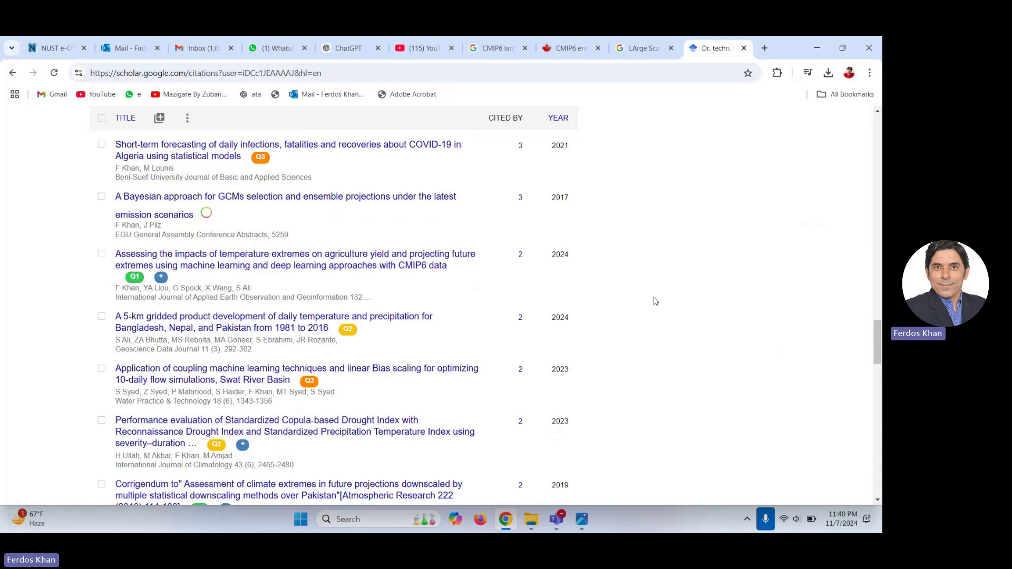
right_click(378, 257)
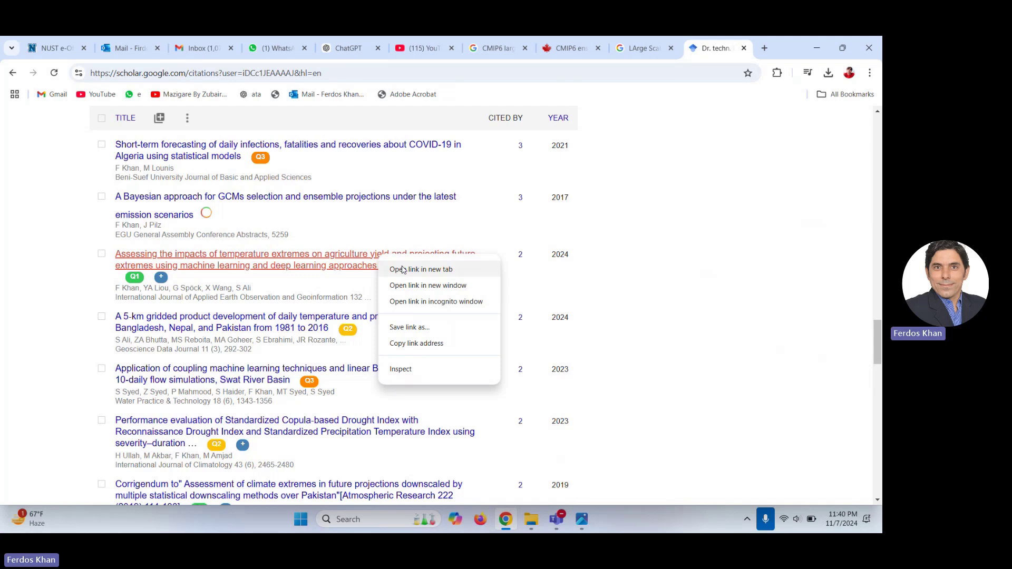
left_click(393, 267)
left_click_drag(876, 343, 878, 379)
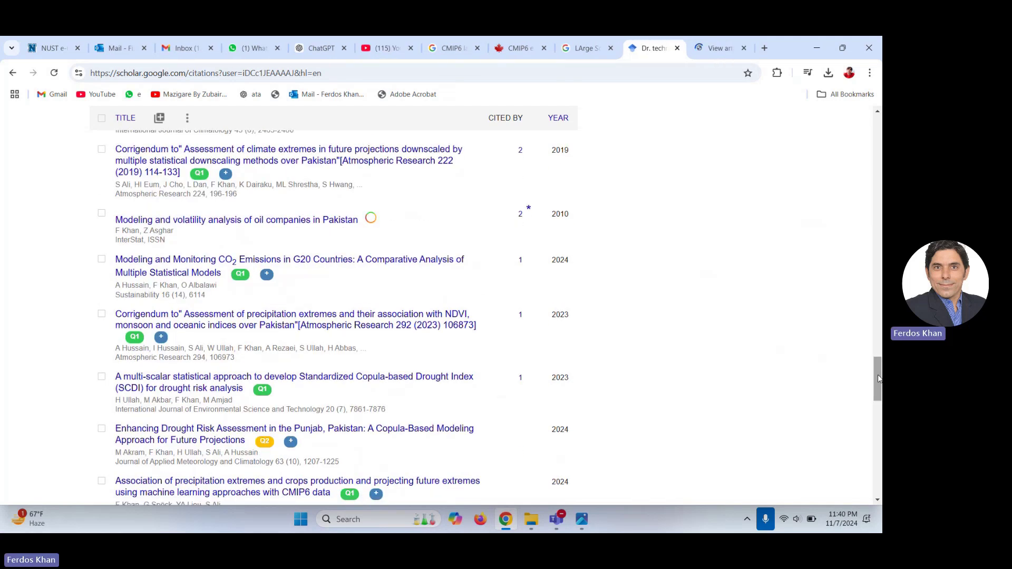
left_click(467, 477)
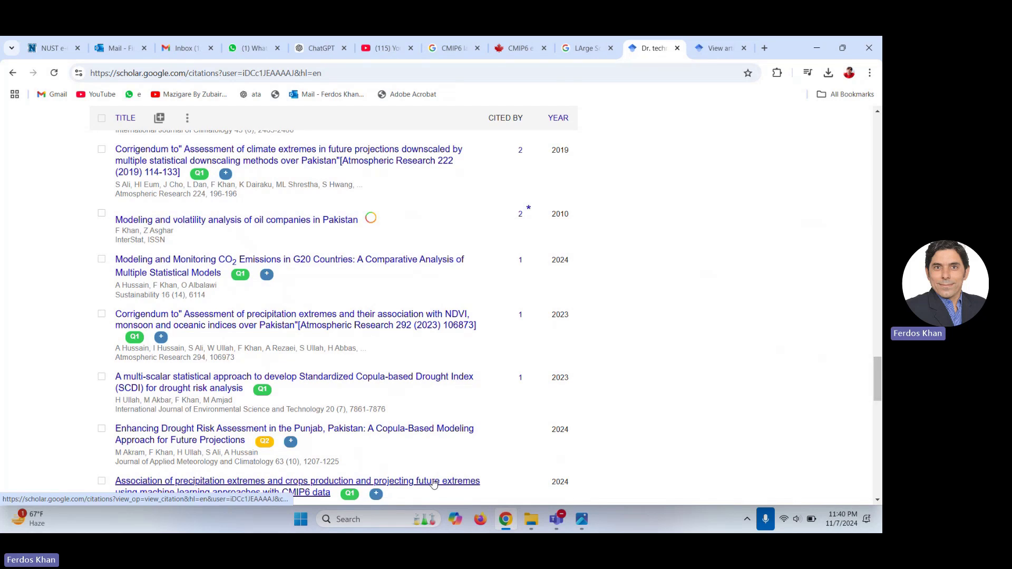
- Open the publisher pages of both articles from their Scholar entries and view the temperature extremes article on ScienceDirect
left_click(724, 49)
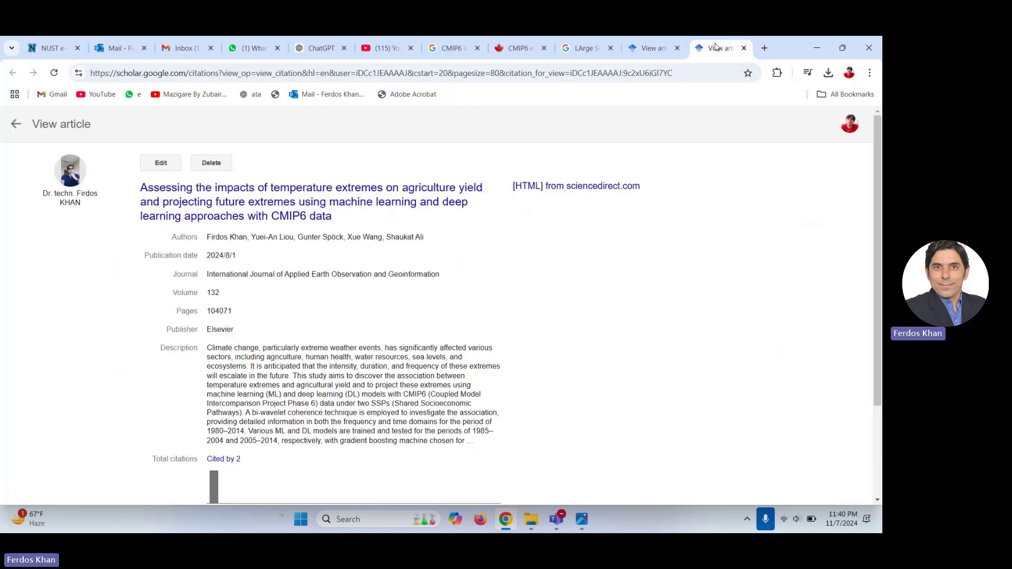
left_click(310, 195)
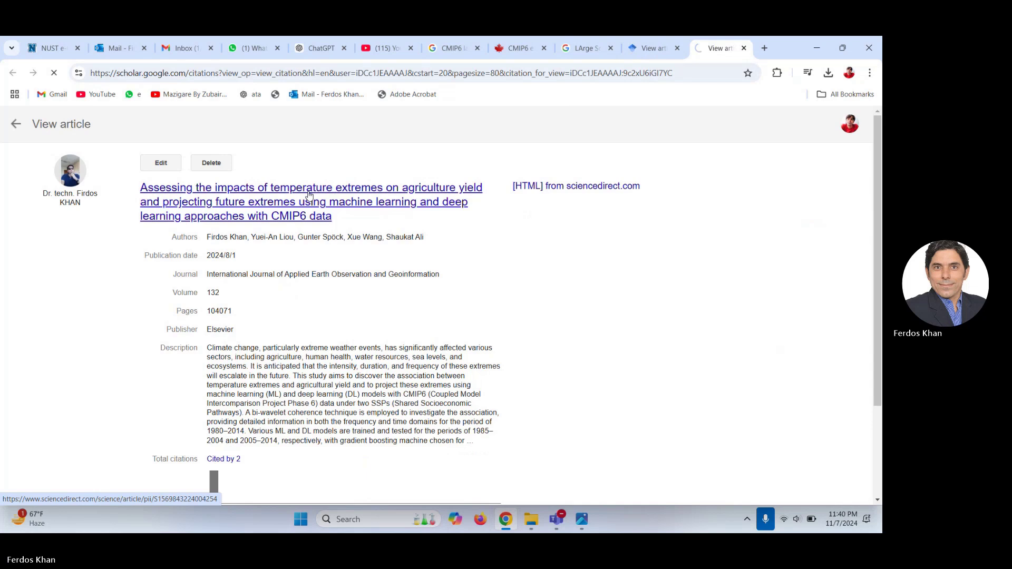
left_click(653, 48)
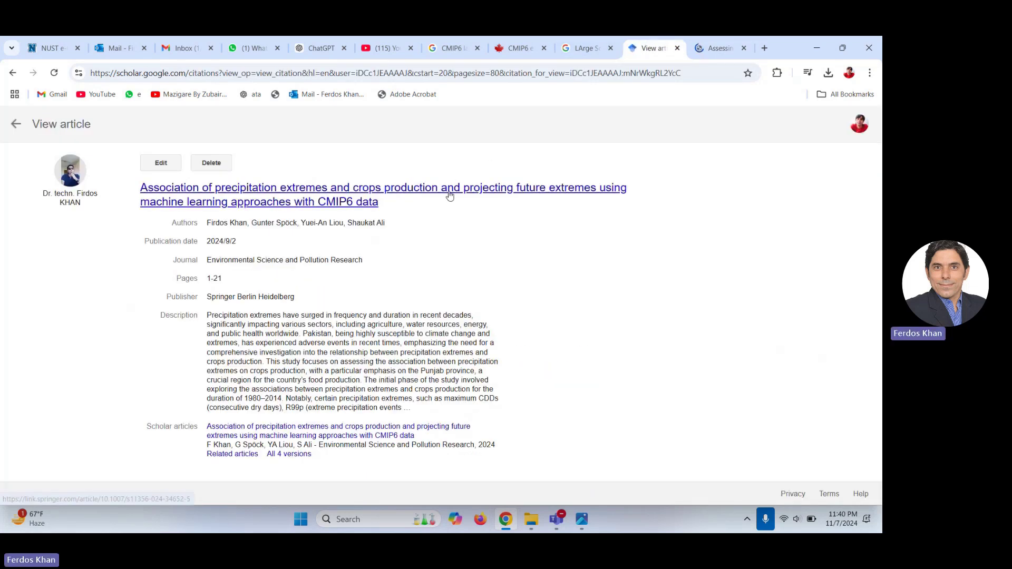
left_click(713, 47)
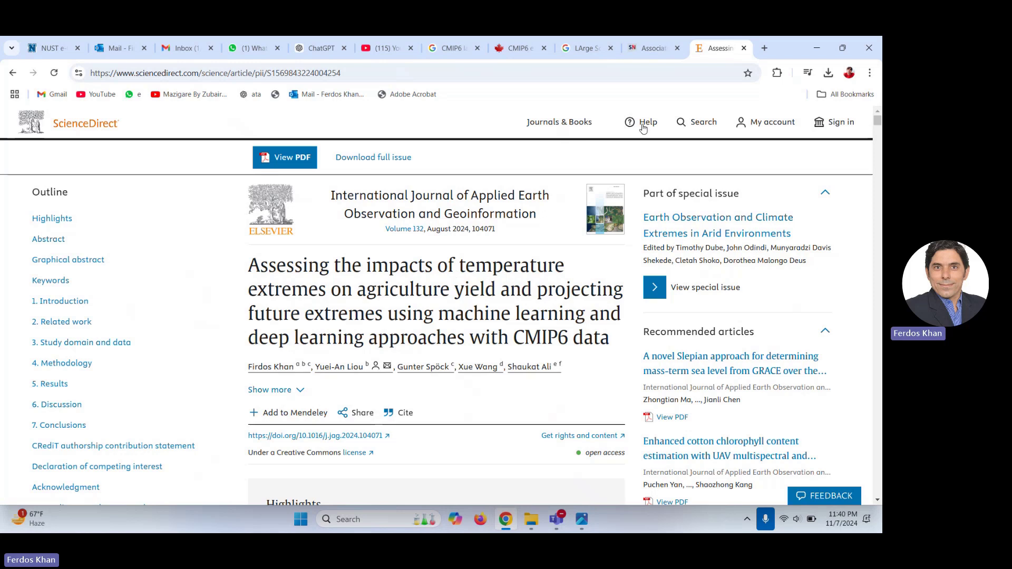
- Accept all cookies on the Springer page of the precipitation extremes article and view its title and abstract
left_click(638, 55)
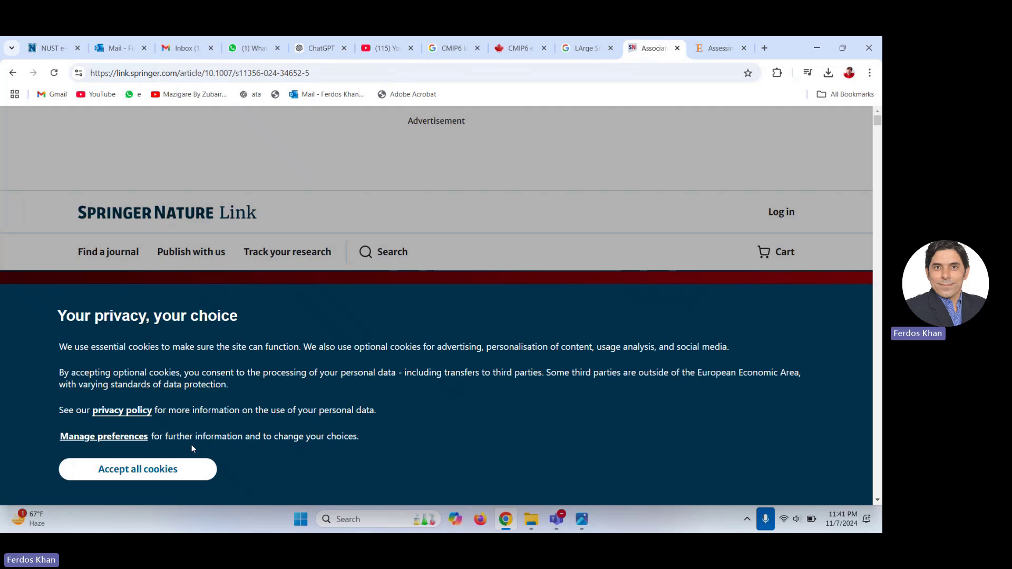
left_click(178, 471)
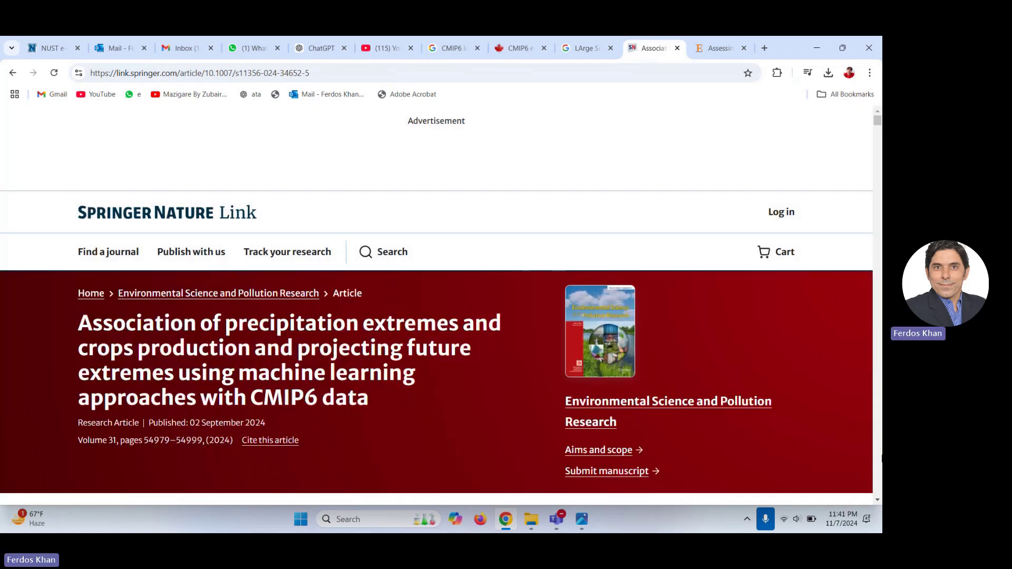
scroll(422, 334, "down", 3)
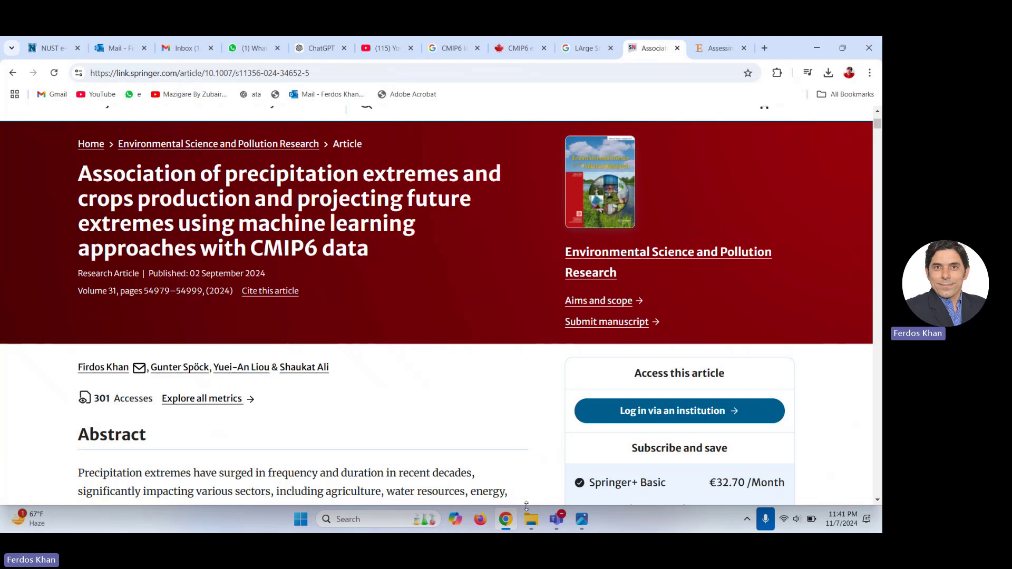
- Check the source link on the slide image, and switch to the CMIP6 ensemble of daily predictor variables page in Chrome
left_click(581, 519)
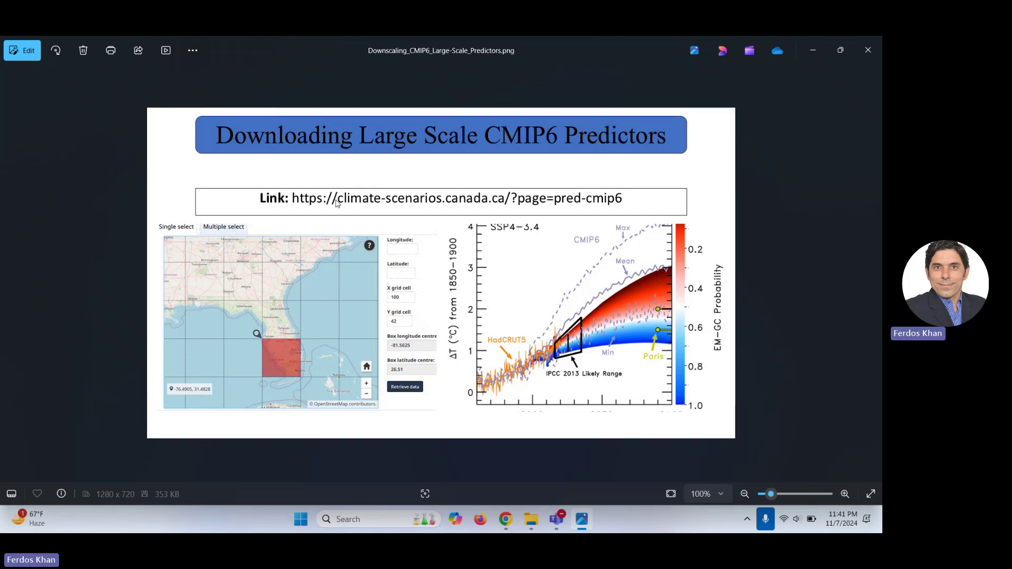
left_click(505, 519)
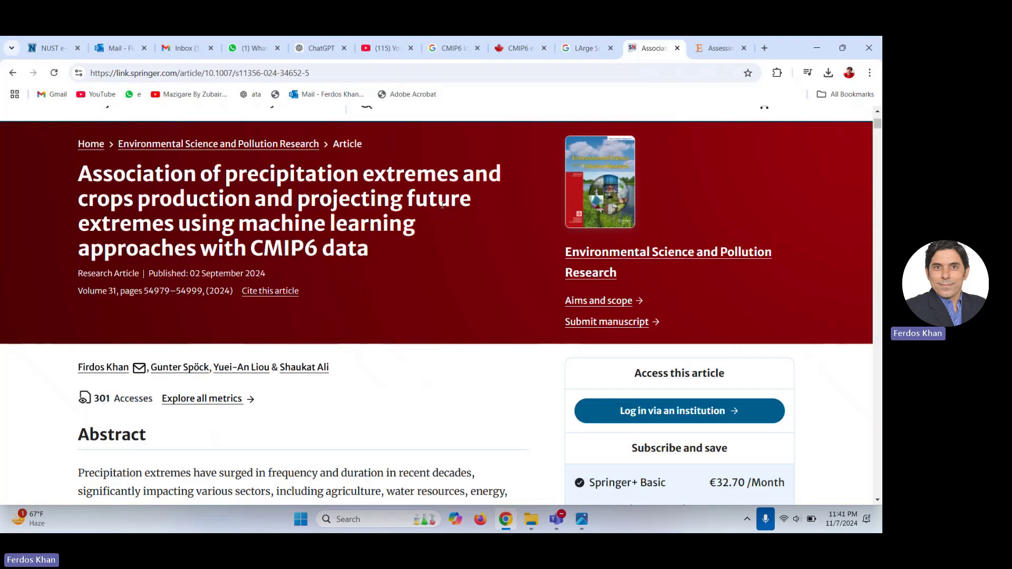
left_click(522, 49)
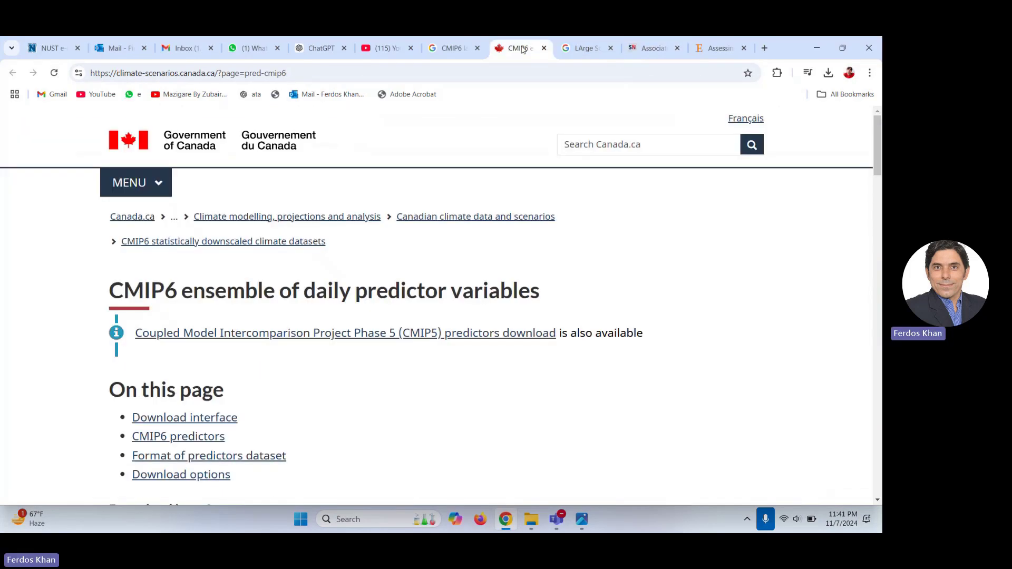
- Open the "CMIP6 ensemble of daily predictor variables" result of the "CMIP6 large scale predictors" Google search in a new tab
left_click(449, 49)
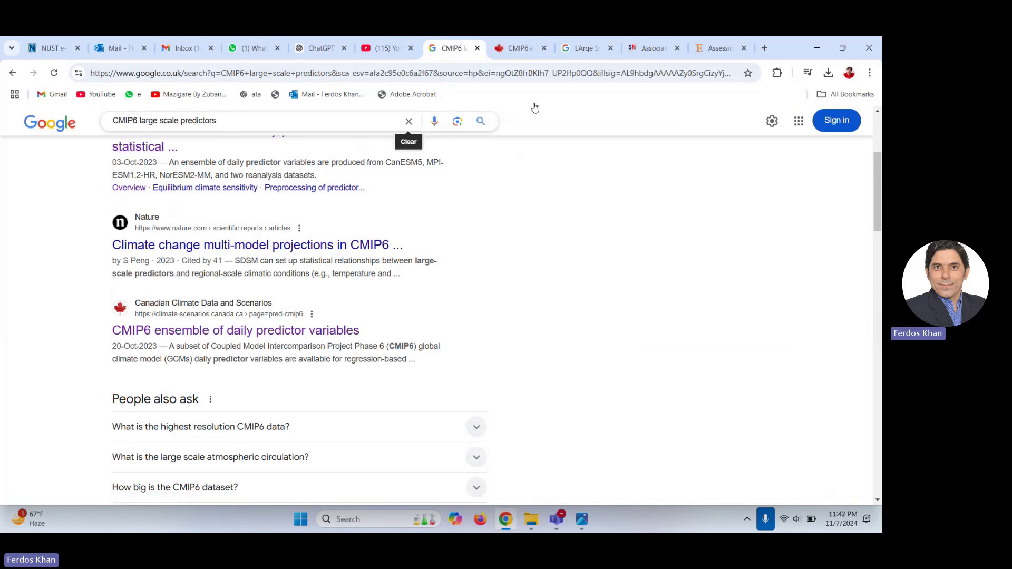
scroll(879, 195, "up", 4)
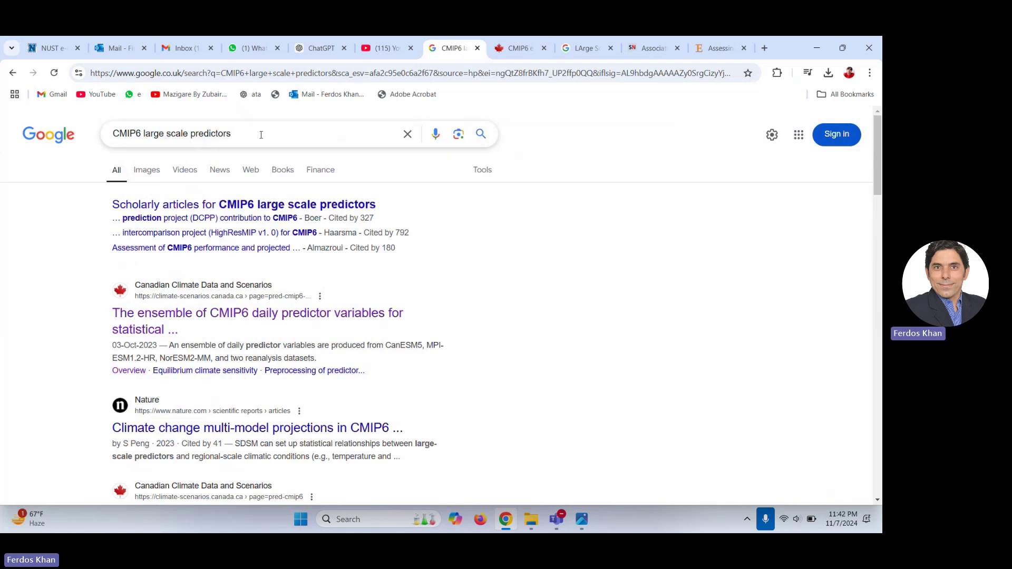
scroll(879, 205, "down", 5)
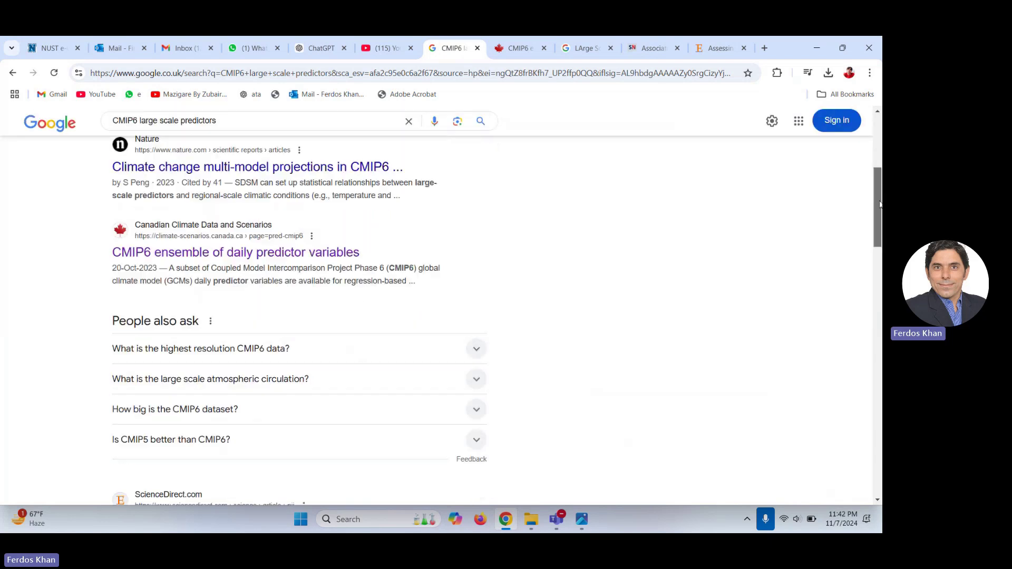
right_click(231, 242)
left_click(260, 252)
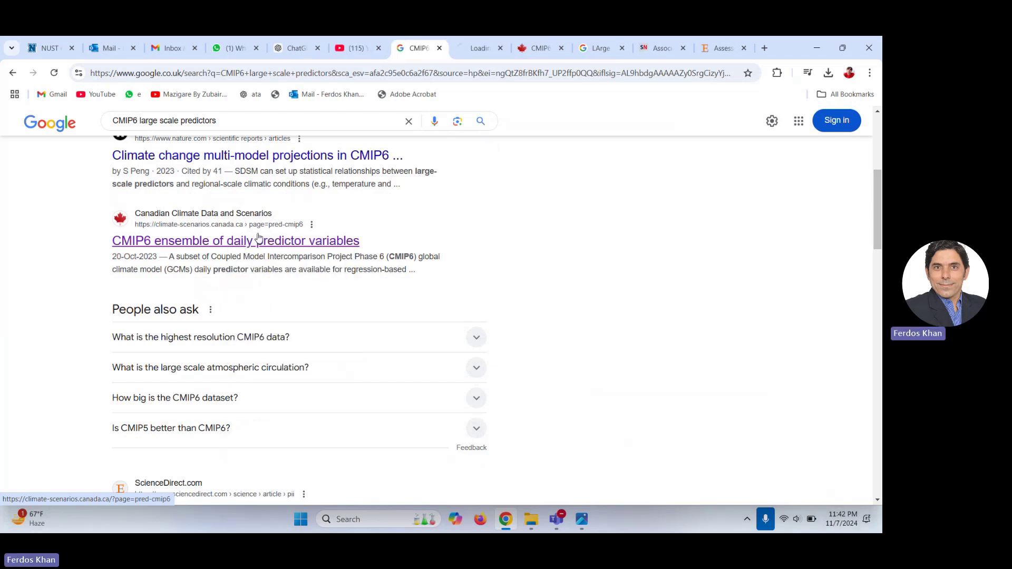
- View the newly opened copy of the predictors page, close it and return to the original predictors page
left_click(484, 46)
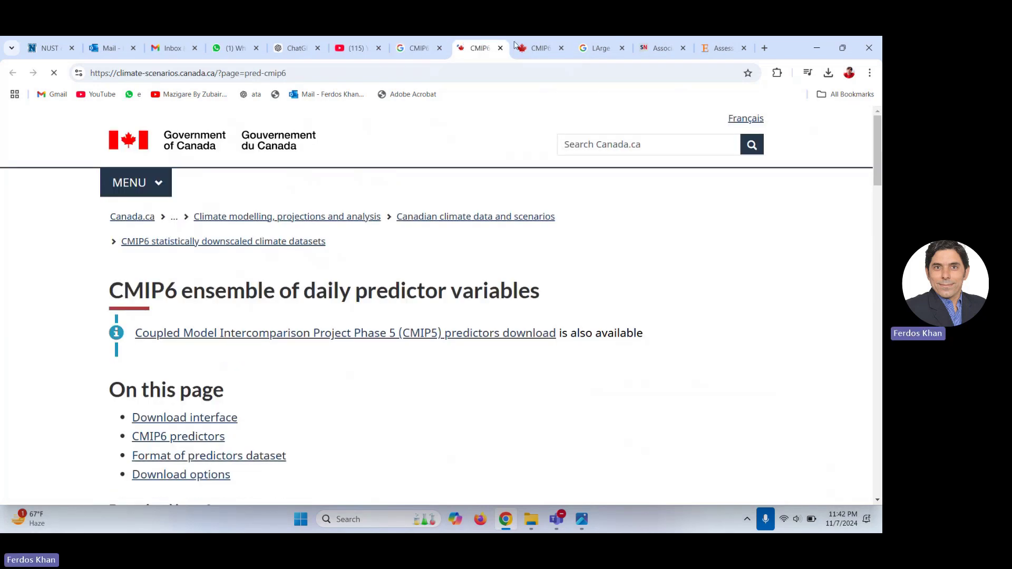
left_click(500, 48)
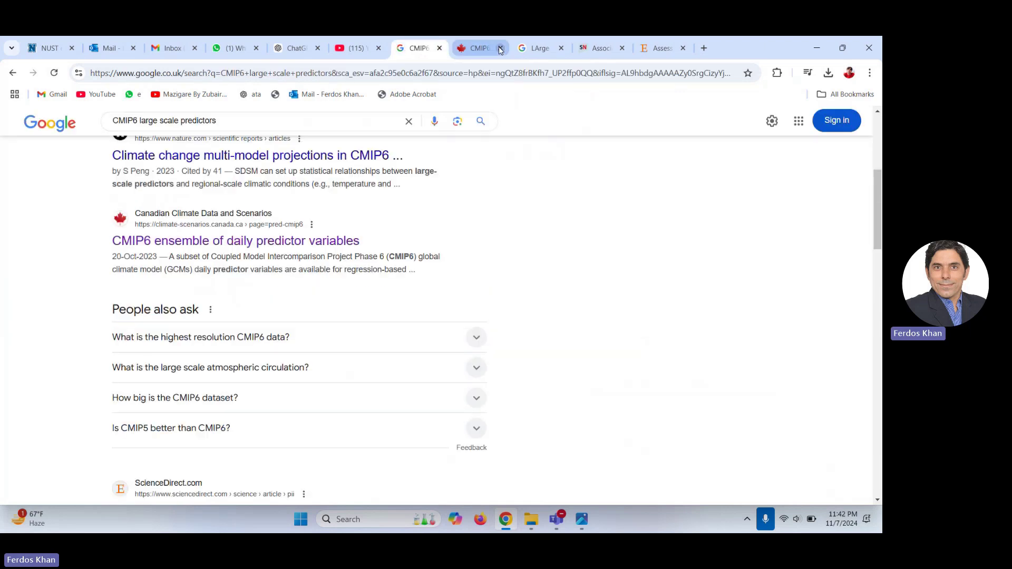
left_click(478, 48)
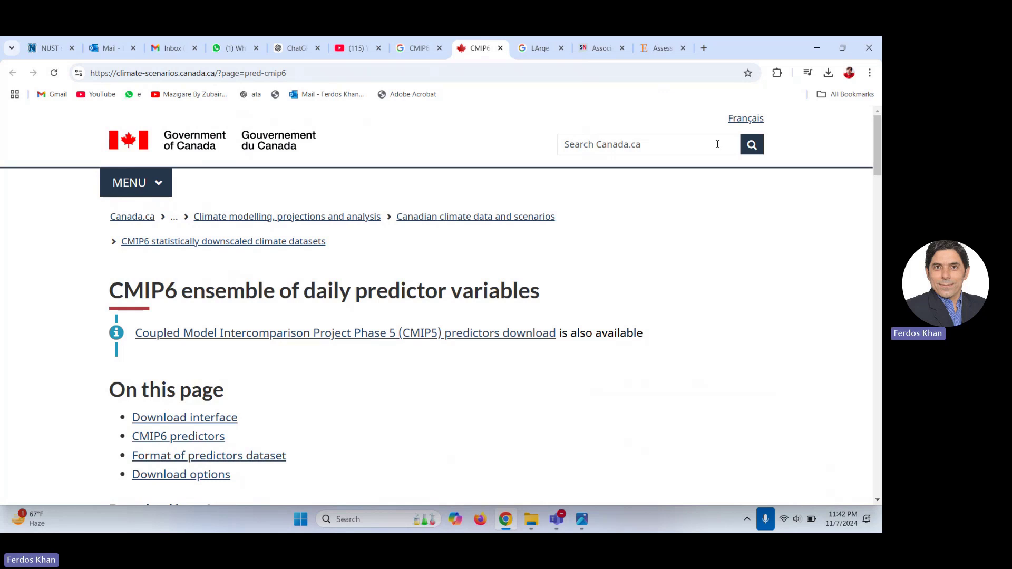
- Review the predictors page from its introduction down to Table 1 on dataset availability for each model
mouse_move(880, 138)
left_mouse_down()
mouse_move(878, 168)
mouse_move(871, 139)
left_mouse_up()
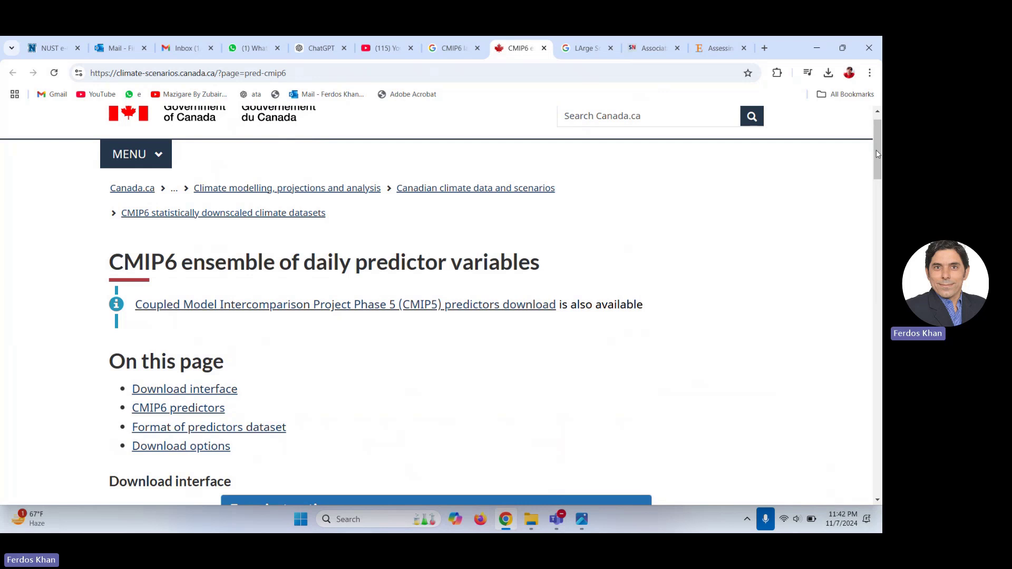
mouse_move(878, 154)
left_mouse_down()
mouse_move(878, 176)
mouse_move(879, 161)
left_mouse_up()
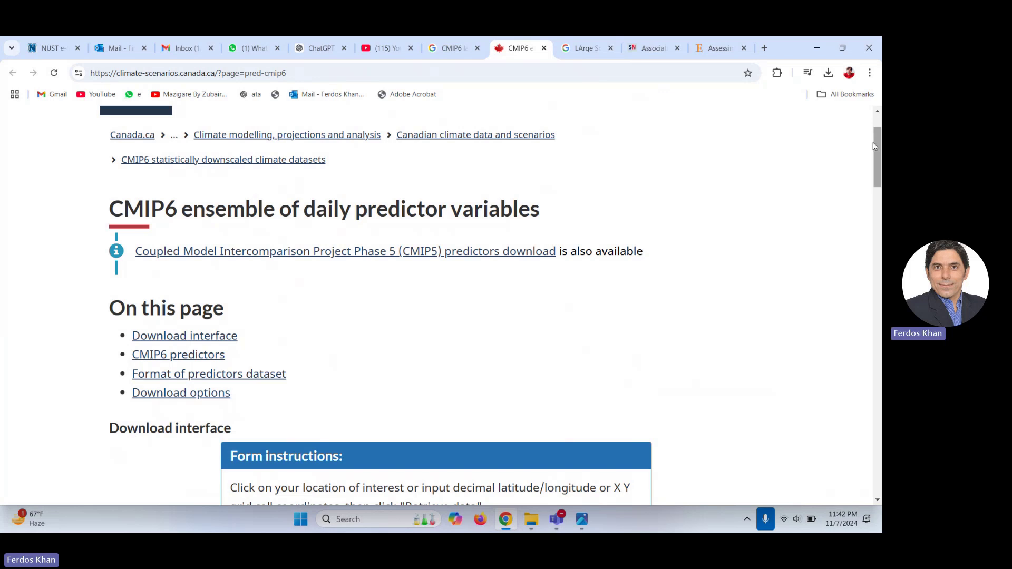
left_click_drag(879, 157, 878, 323)
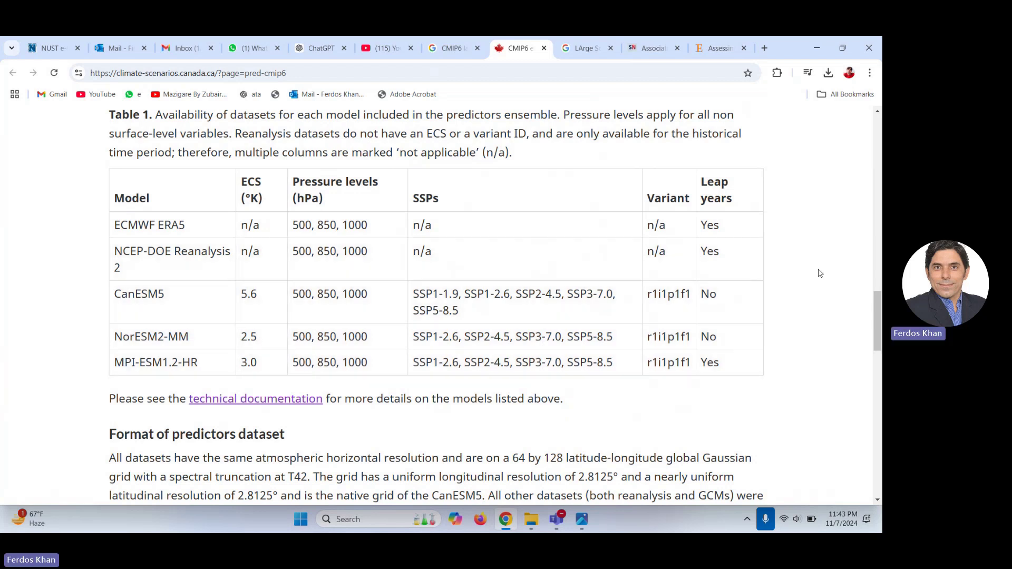
- Select the grid cell at X 101, Y 45 near the southeastern United States coast on the single-select map
left_click_drag(879, 324, 854, 224)
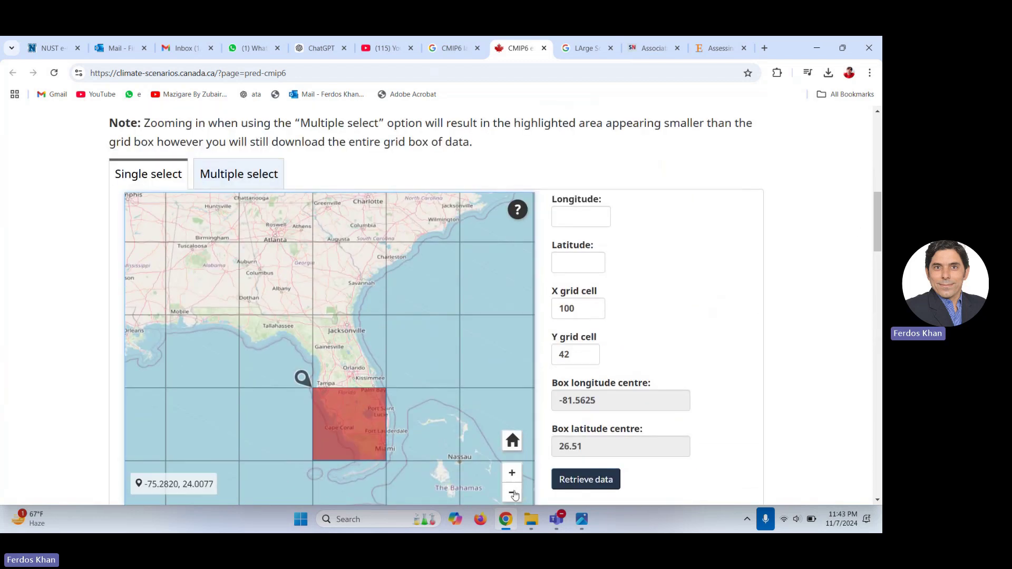
left_click(511, 493)
left_click(511, 494)
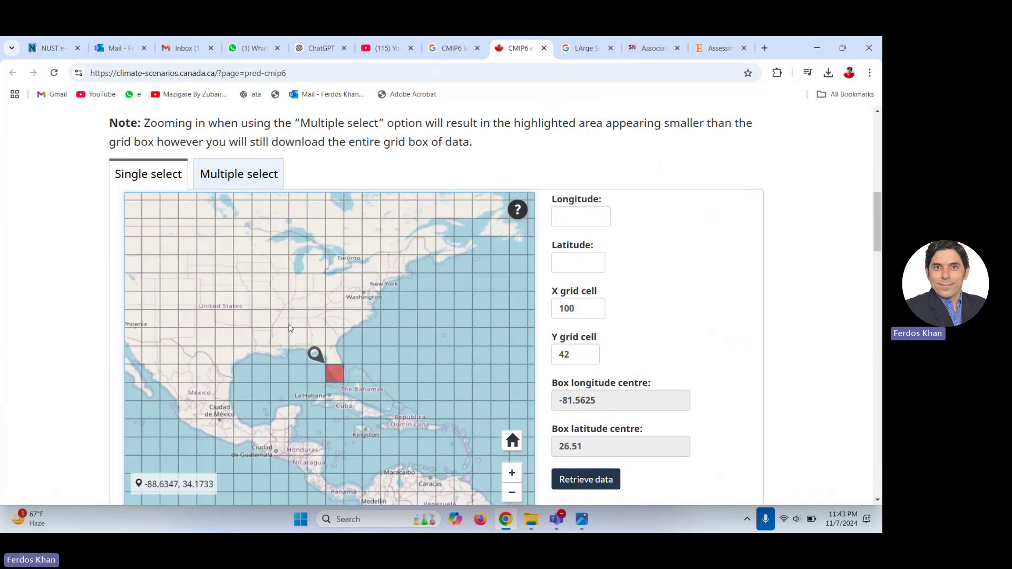
left_click(348, 325)
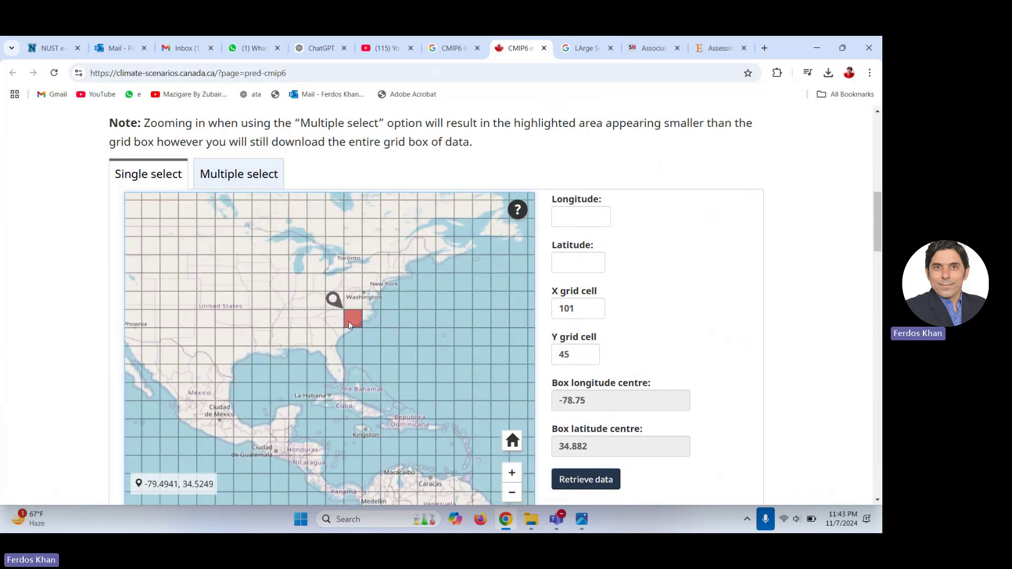
- Select the Atlantic grid cell at X 105, Y 45 and replace it with the cell at X 104, Y 43 on the single-select map
left_click(430, 323)
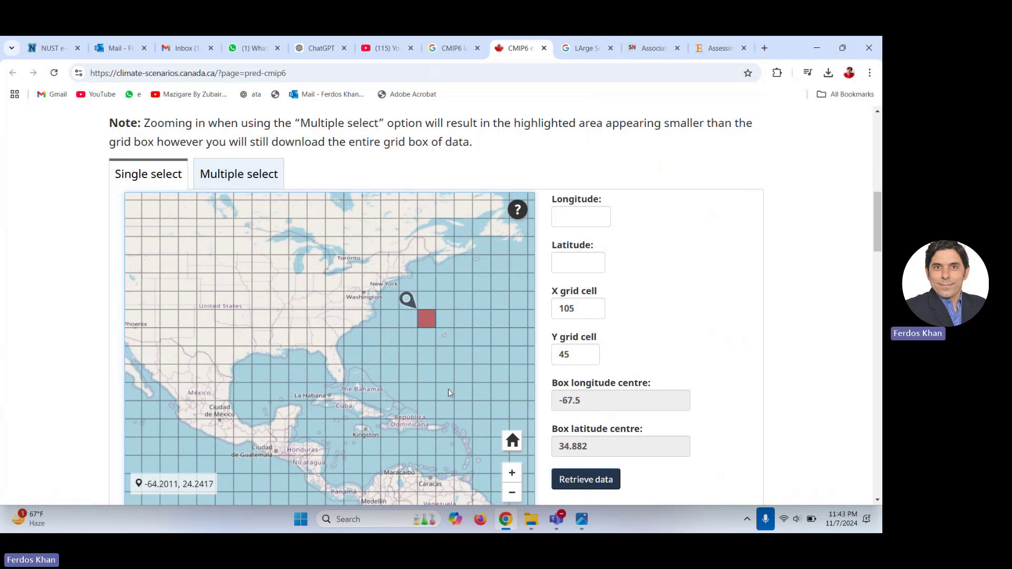
left_click(512, 494)
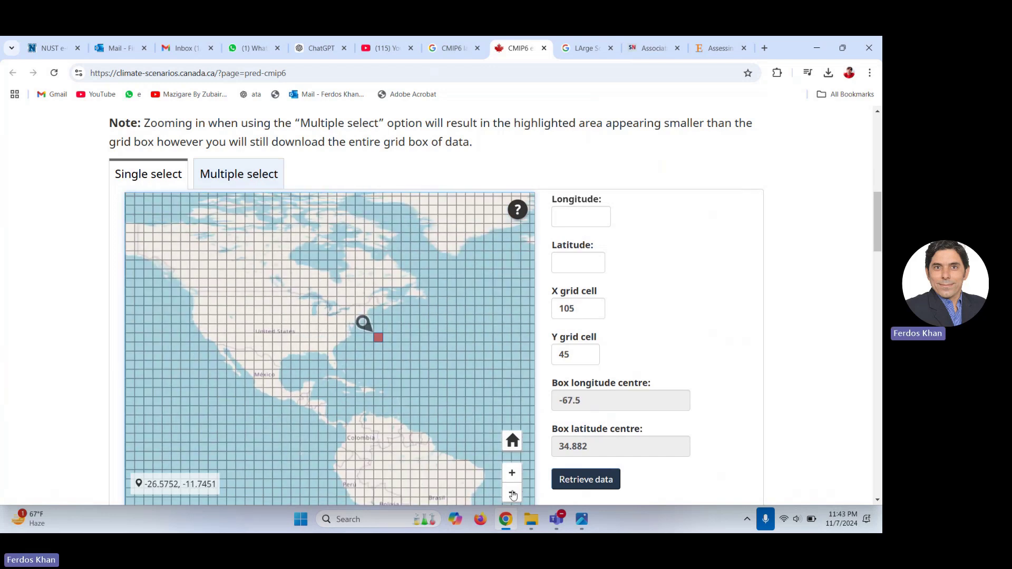
left_click(511, 493)
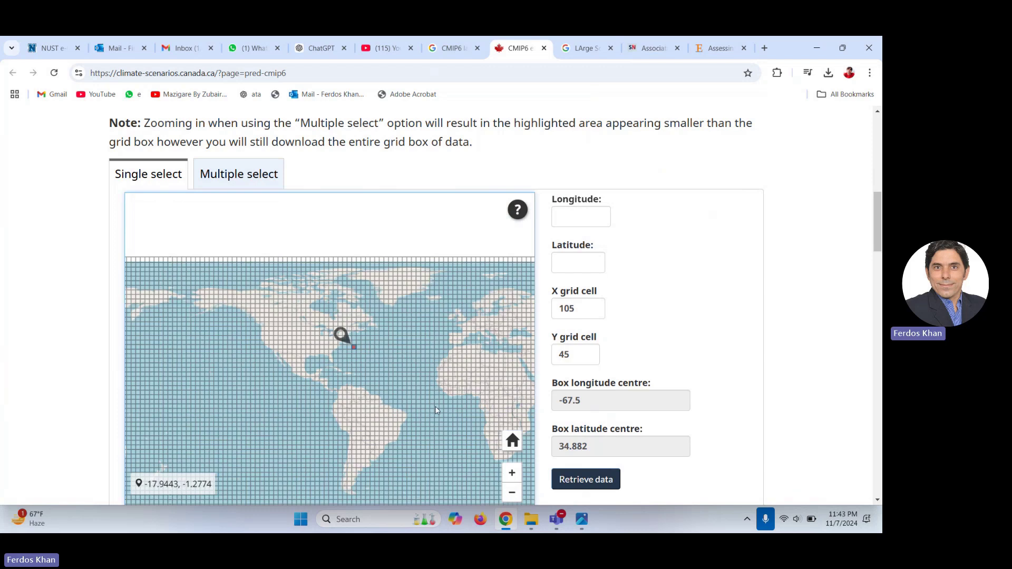
left_click_drag(435, 410, 333, 394)
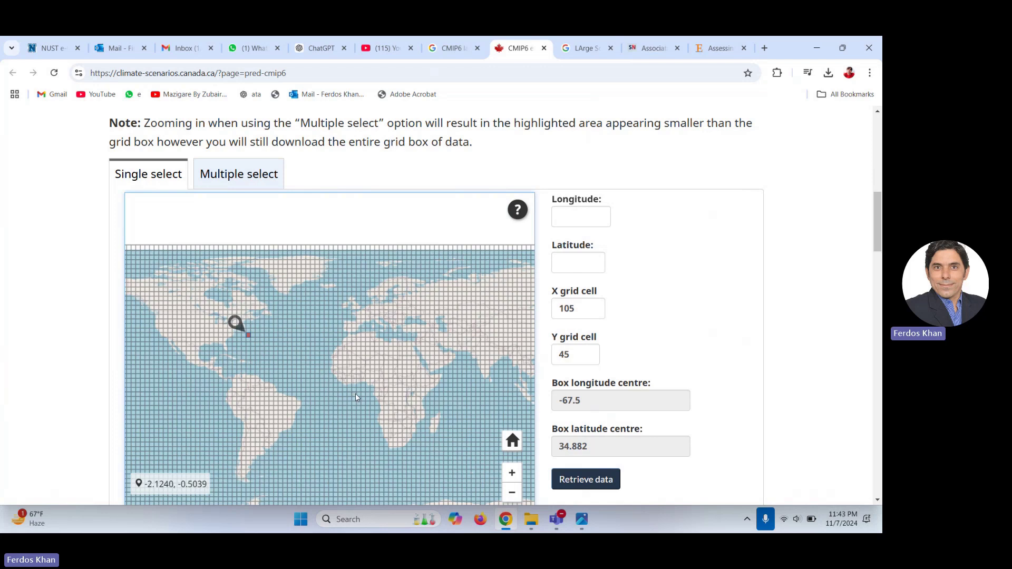
left_click_drag(356, 393, 425, 409)
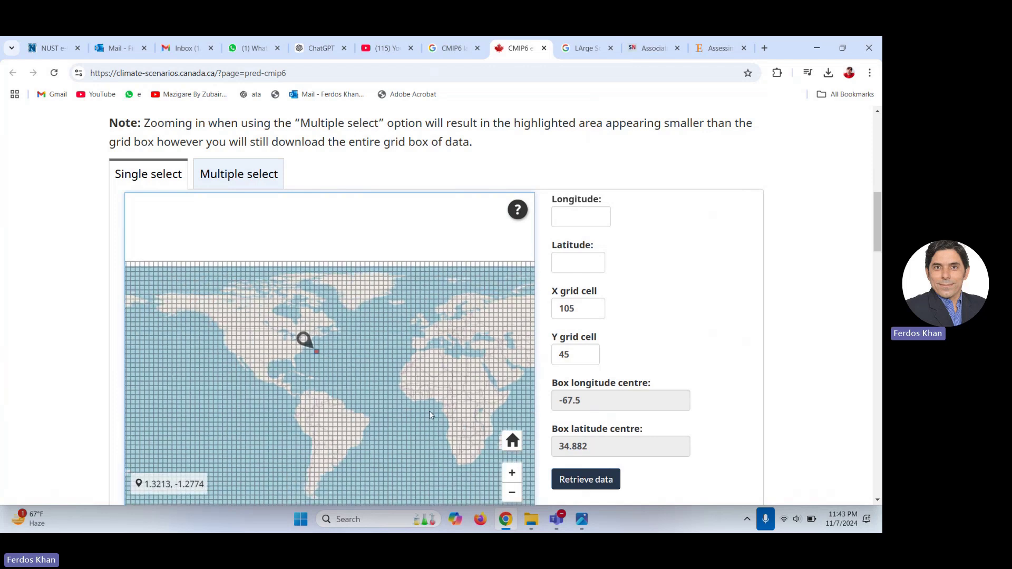
left_click(512, 473)
left_click(511, 473)
left_click(511, 472)
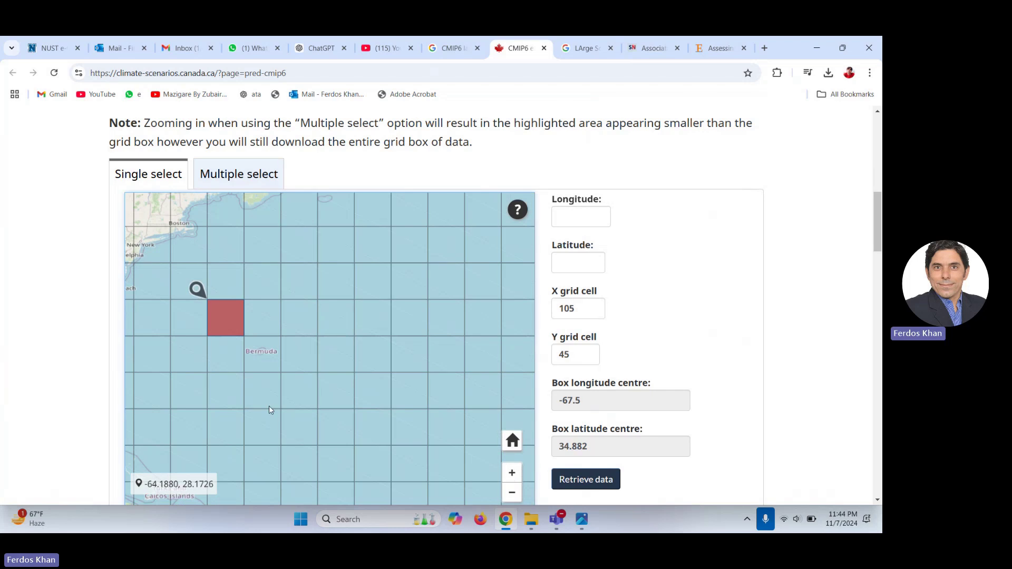
left_click_drag(269, 407, 441, 424)
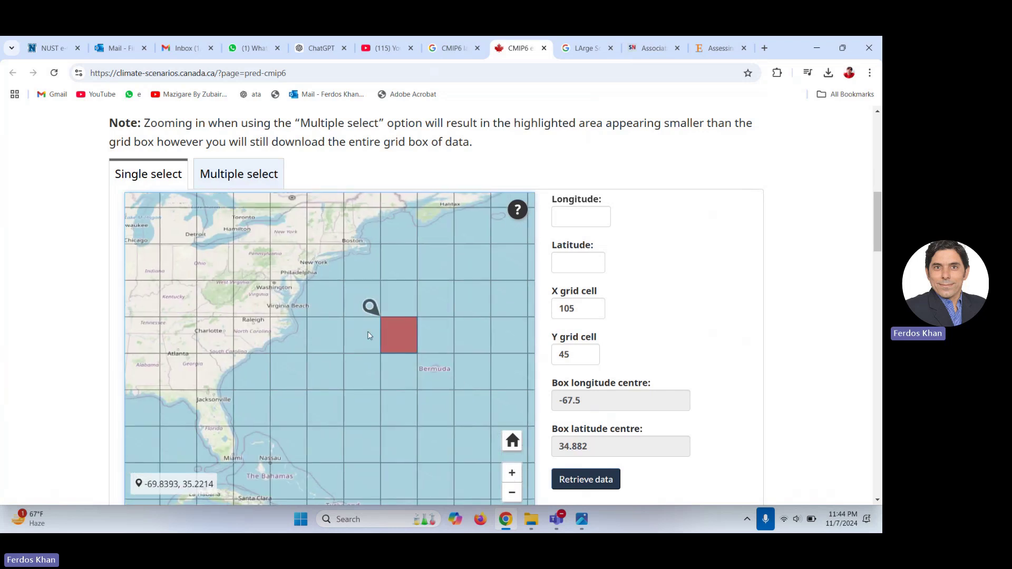
left_click(362, 413)
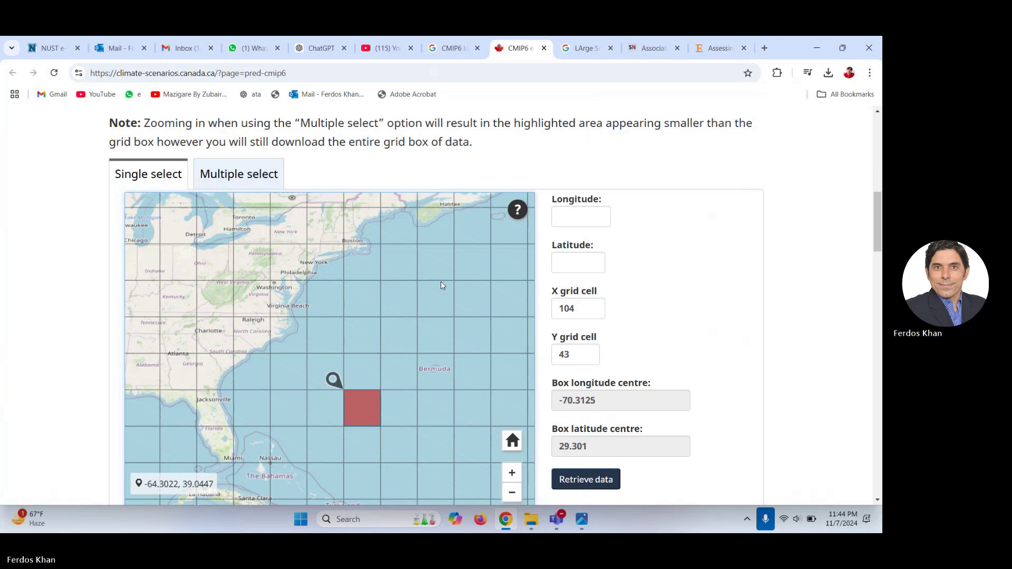
- Select the grid cell over southern Florida at X 100, Y 42 on the single-select map
left_click_drag(372, 321, 448, 328)
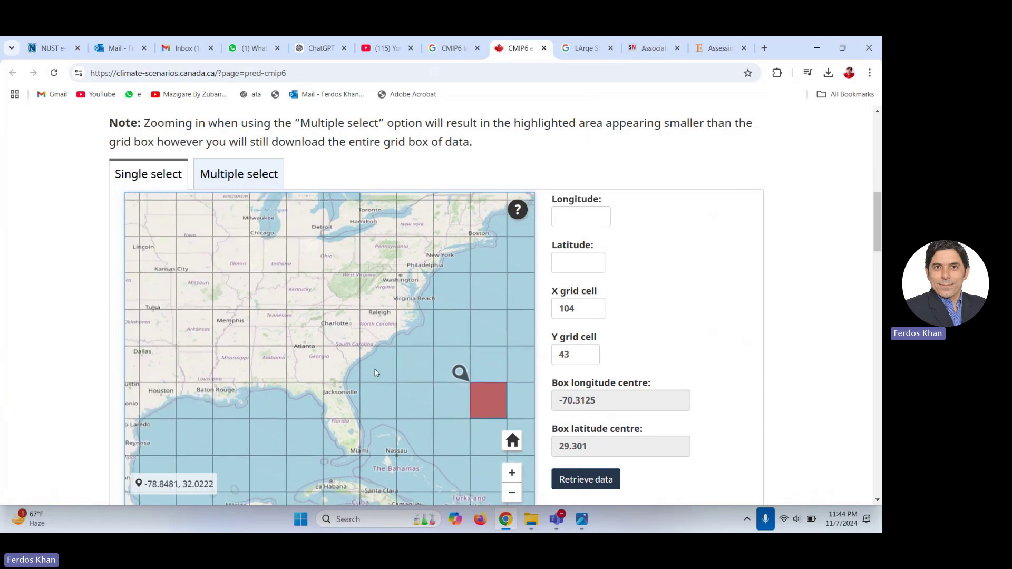
left_click_drag(383, 365, 404, 309)
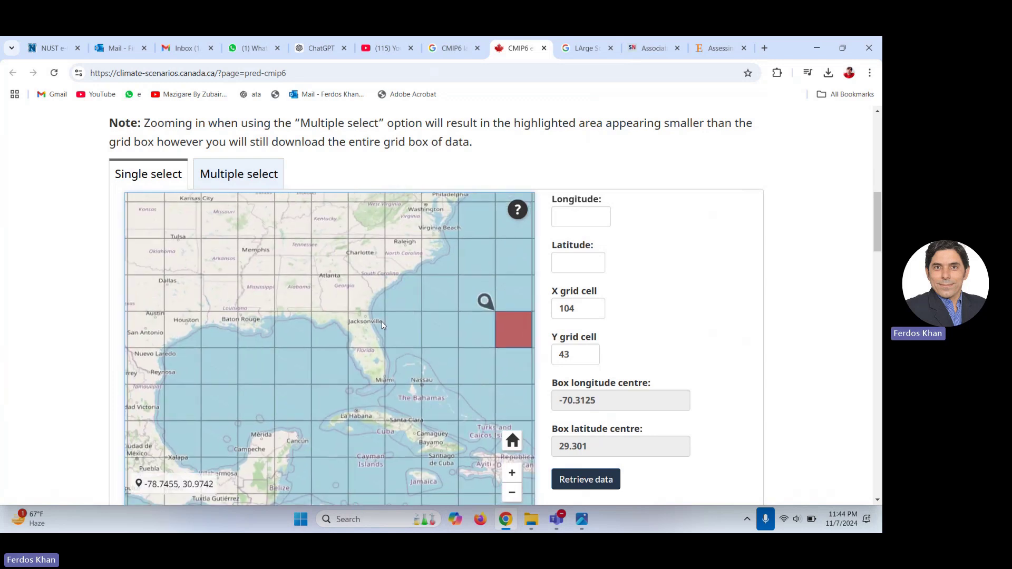
left_click(372, 371)
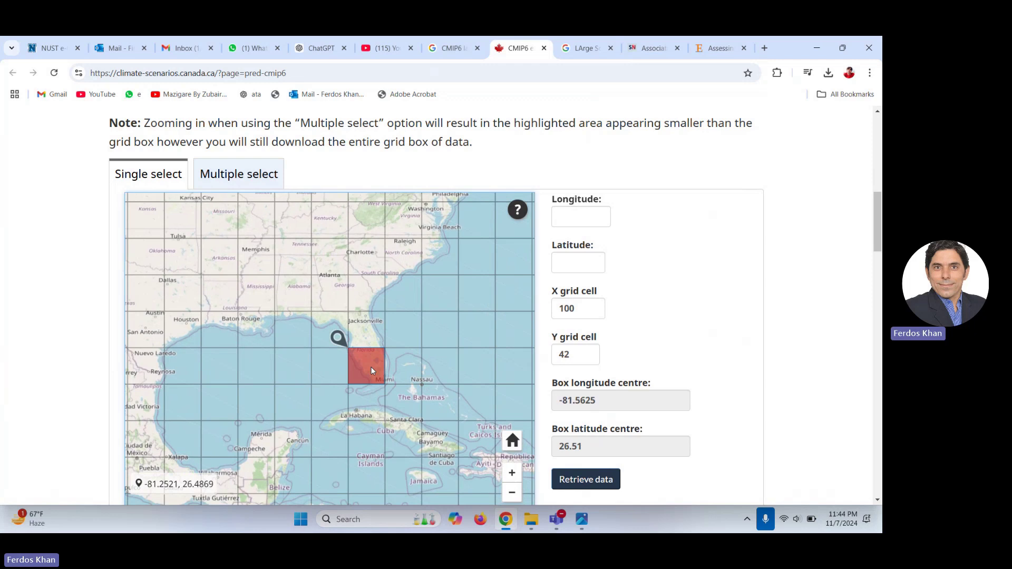
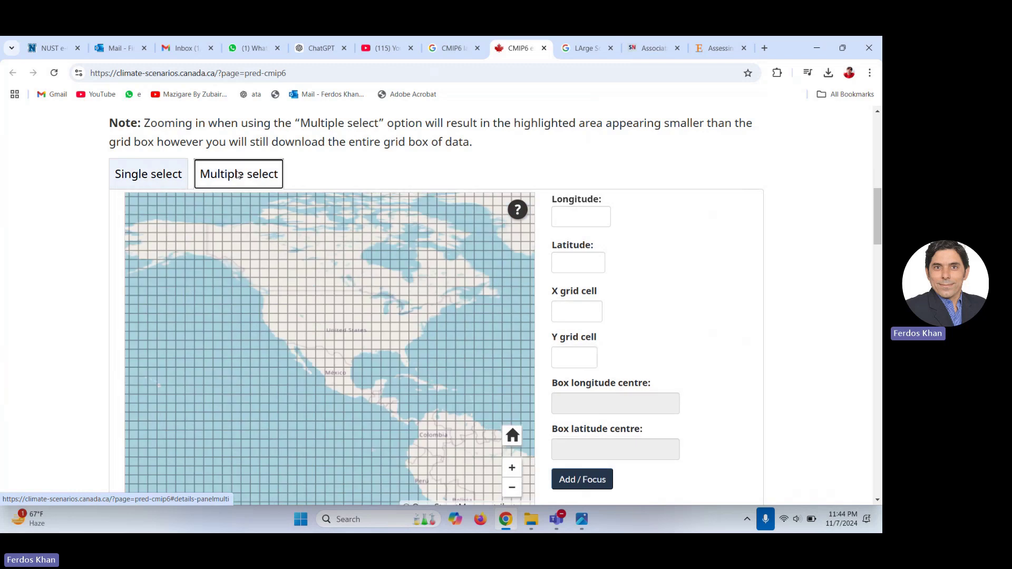
- Select the adjacent grid cells X 100, Y 42 over southern Florida and X 101, Y 42 off its coast on the multiple-select map
left_click(512, 468)
left_click(512, 469)
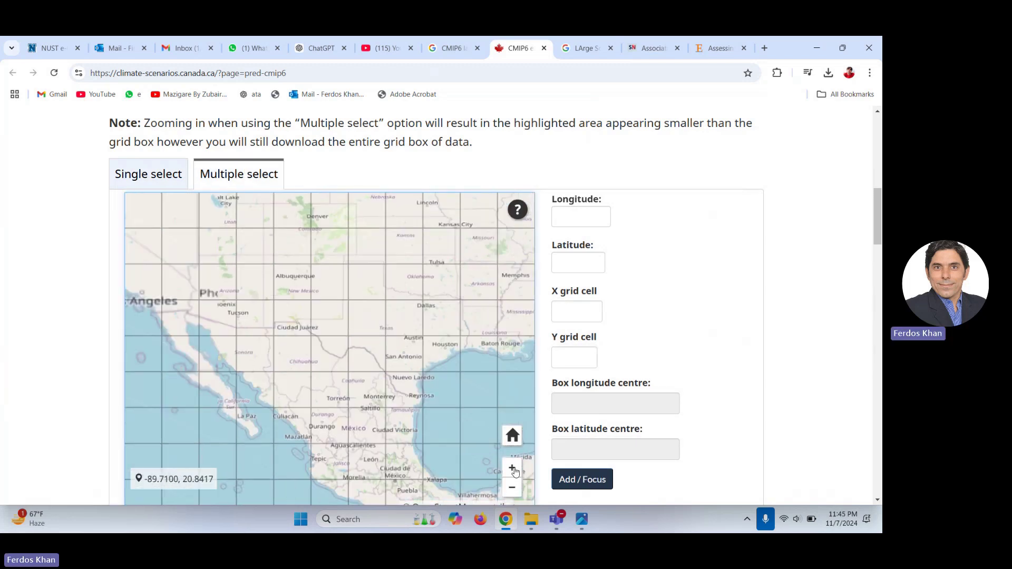
left_click(512, 468)
left_click_drag(461, 373, 134, 441)
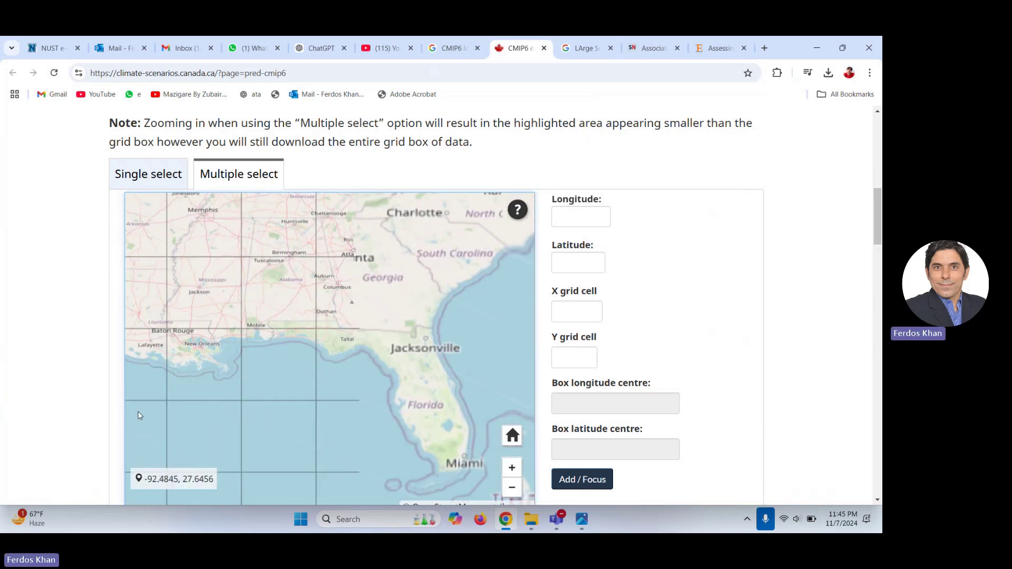
left_click_drag(359, 451, 236, 367)
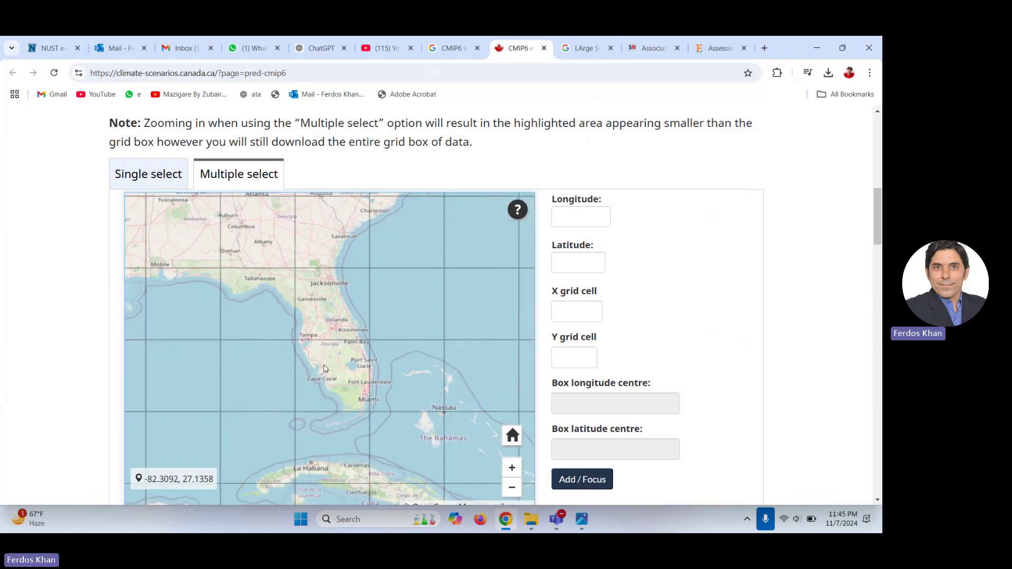
left_click(339, 391)
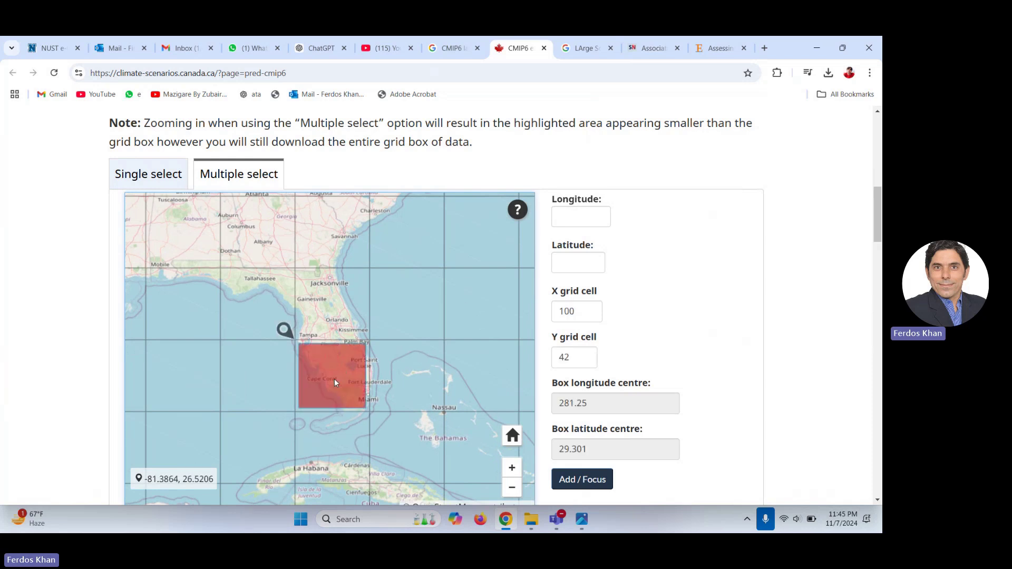
left_click(386, 375)
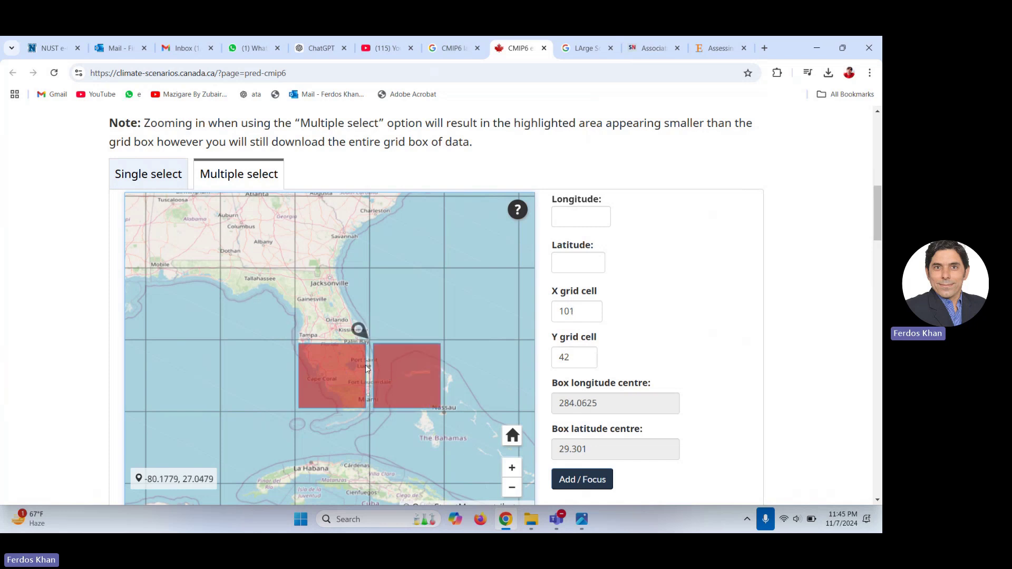
- Add the grid cells X 100, Y 43 and X 101, Y 43 to the multiple selection, then remove both
left_click(333, 322)
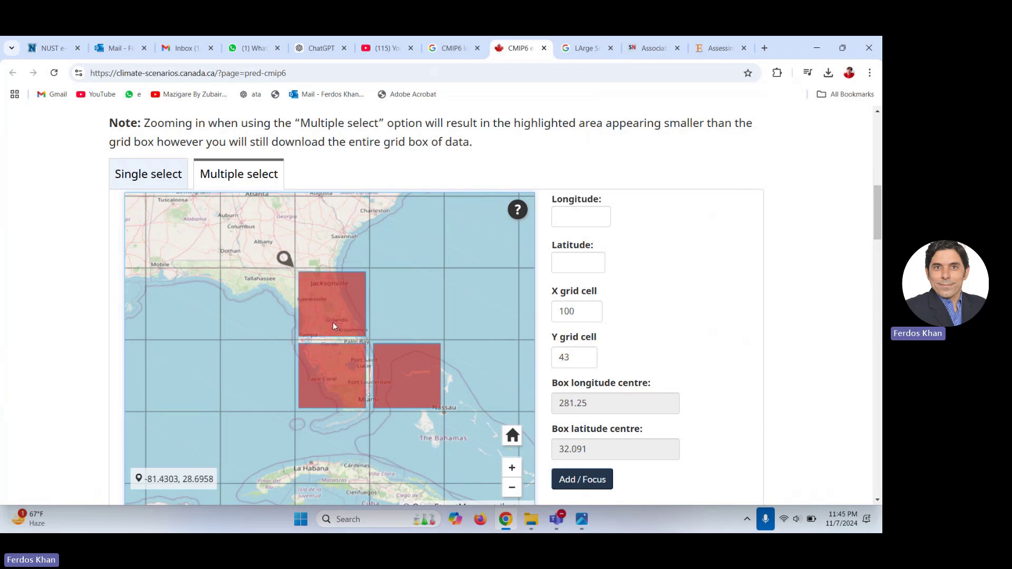
left_click(398, 318)
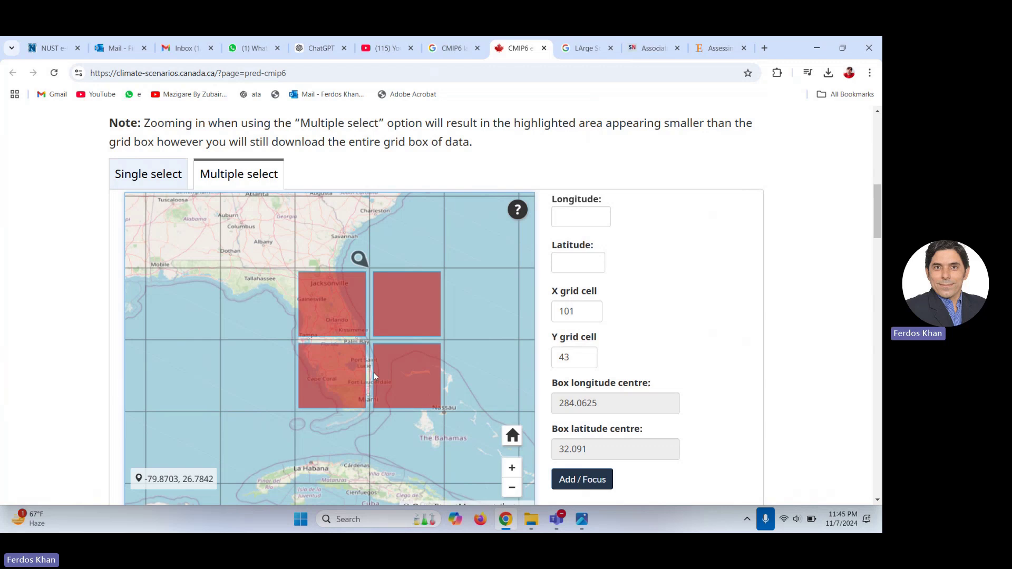
left_click(392, 319)
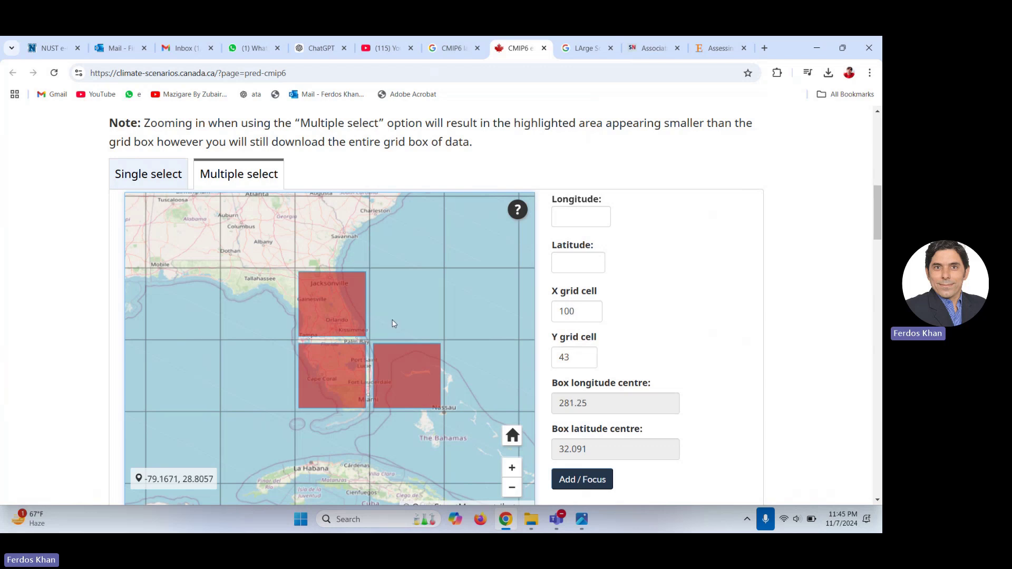
left_click(340, 315)
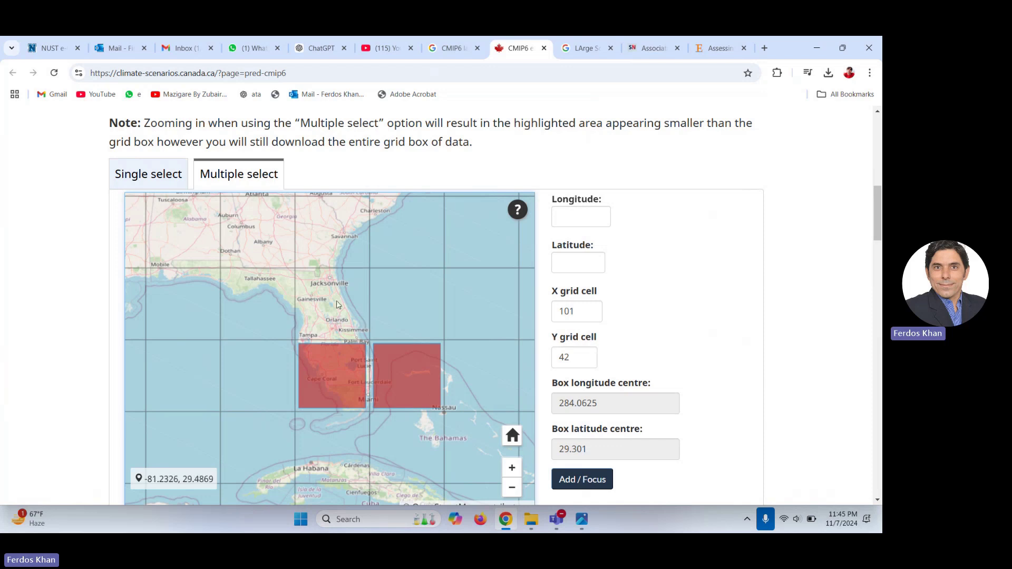
- Extend the multiple selection to a three-by-three block of grid cells covering X 99 to 101 and Y 42 to 44
left_click(361, 296)
left_click(401, 302)
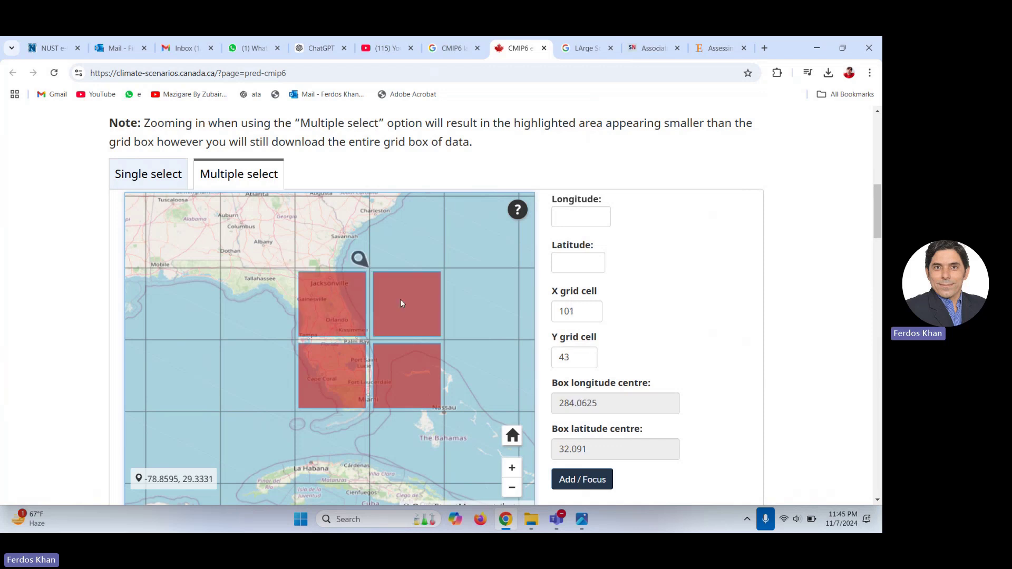
left_click(399, 246)
left_click(263, 315)
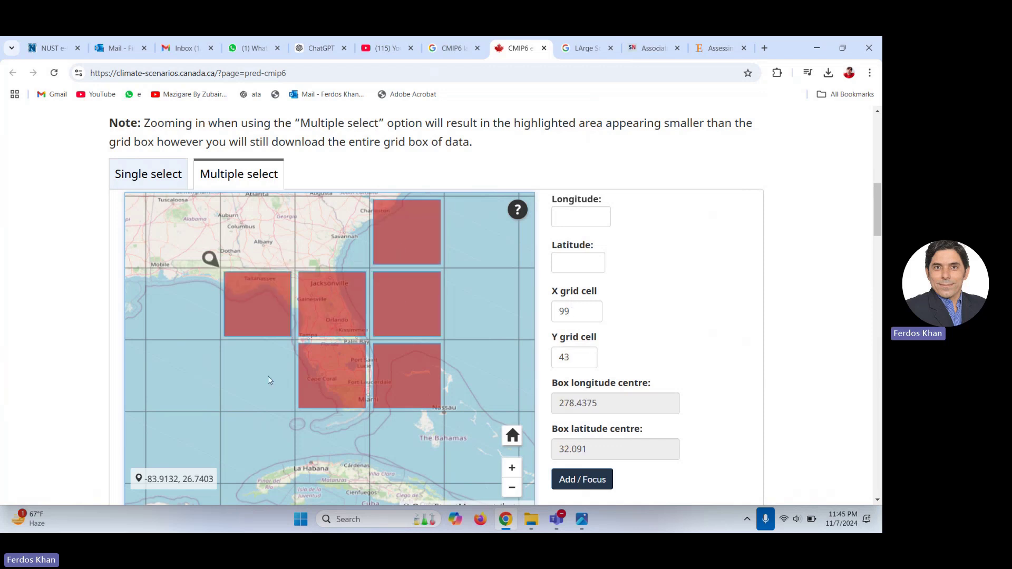
left_click(267, 375)
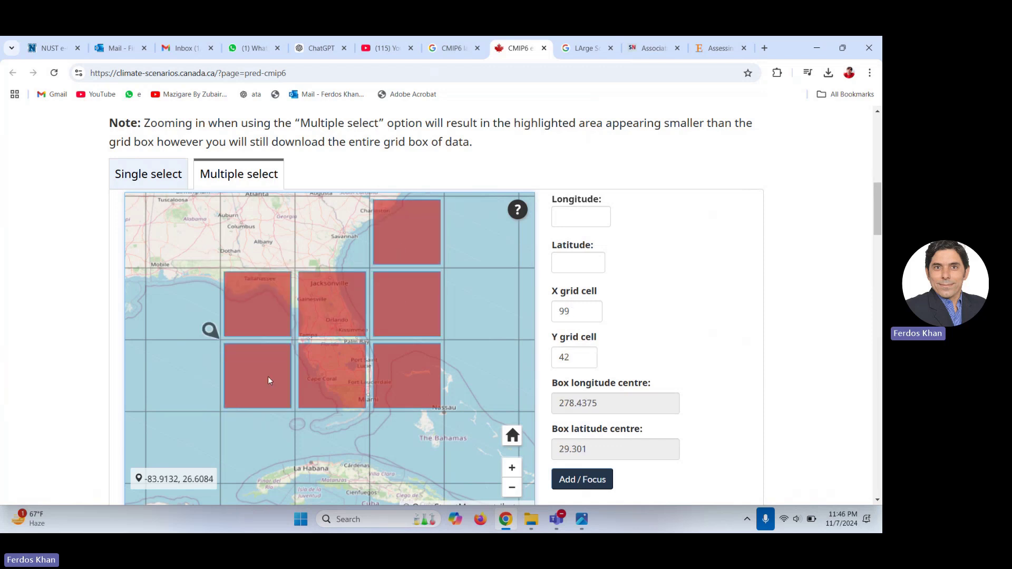
left_click(337, 220)
left_click(267, 237)
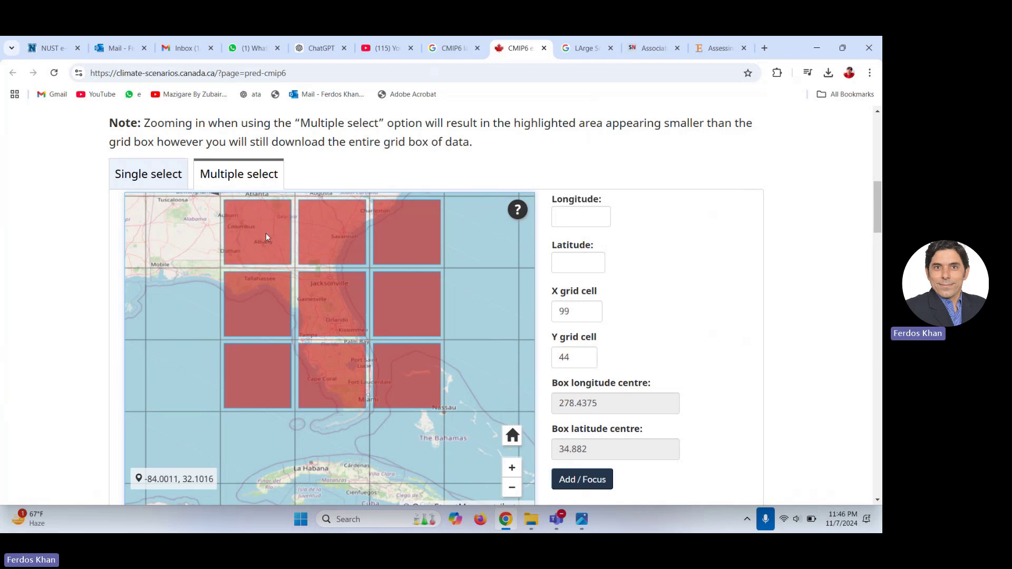
- Deselect every grid cell in the block except X 100, Y 42 and X 101, Y 42
left_click(266, 234)
left_click(315, 236)
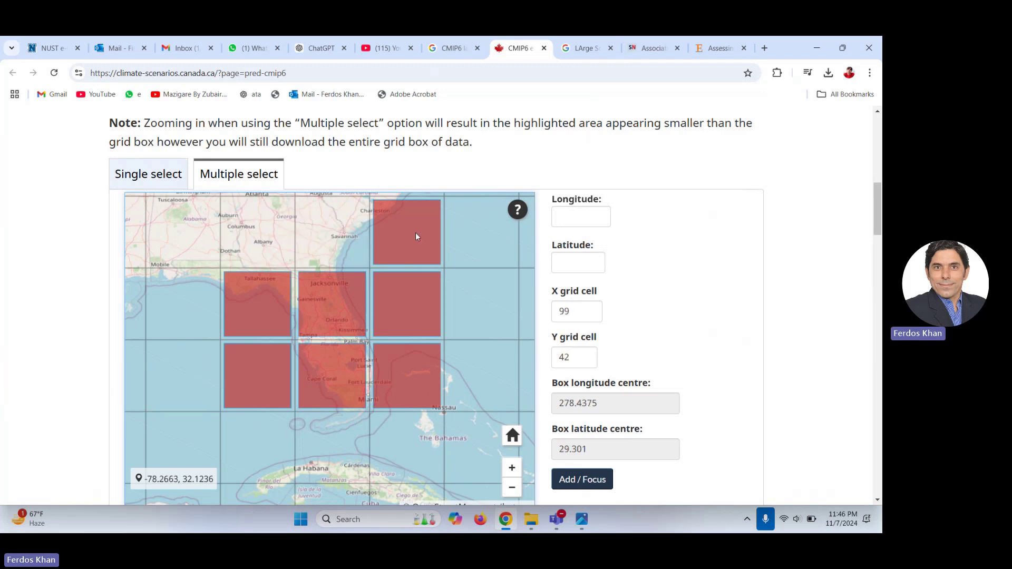
left_click(415, 232)
left_click(267, 307)
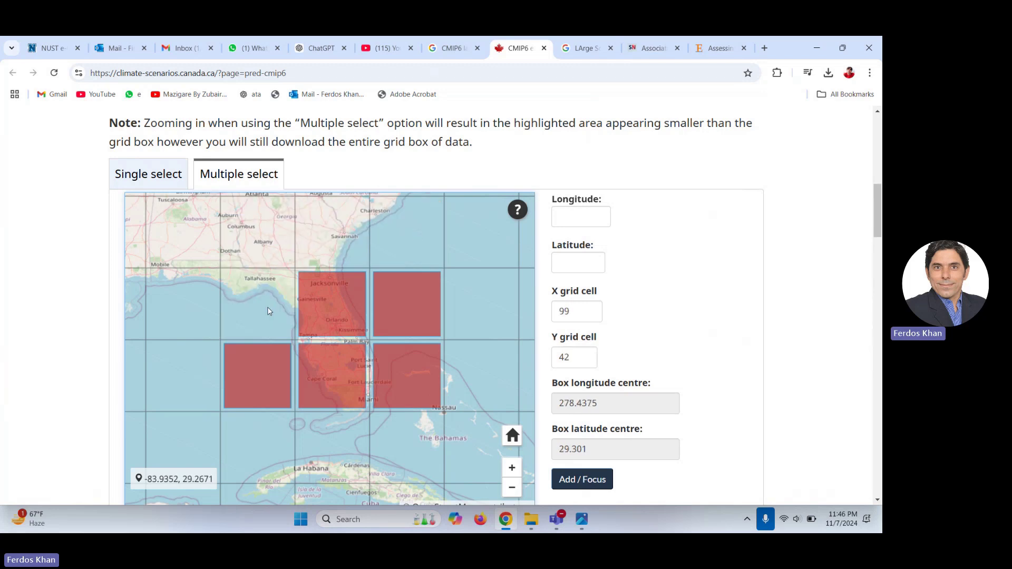
left_click(265, 382)
left_click(336, 305)
left_click(399, 301)
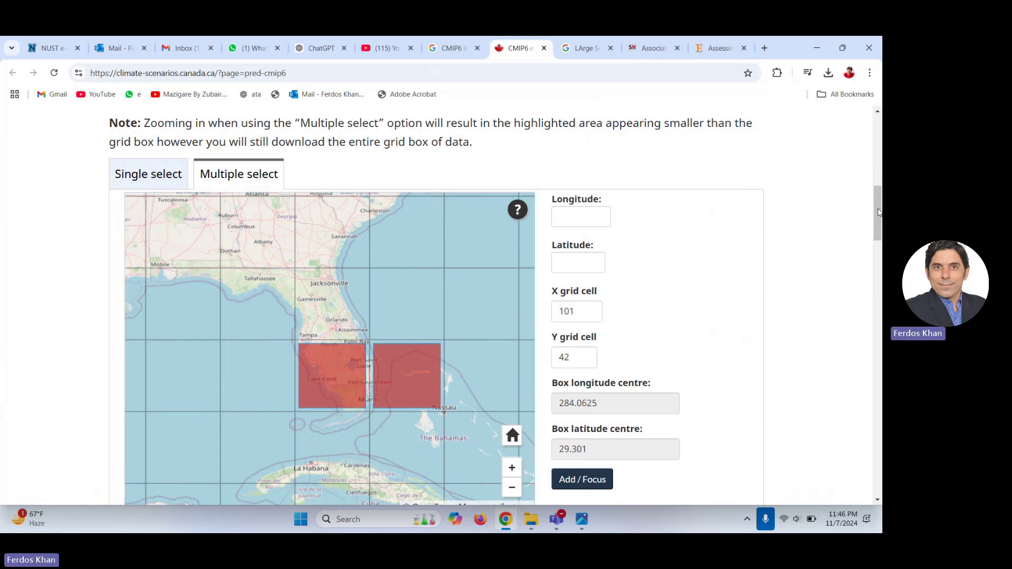
- Include the CanESM5 Historical, SSP2-4.5 and SSP5-8.5 datasets in the data selection for the chosen grid cells
left_click_drag(878, 212, 877, 243)
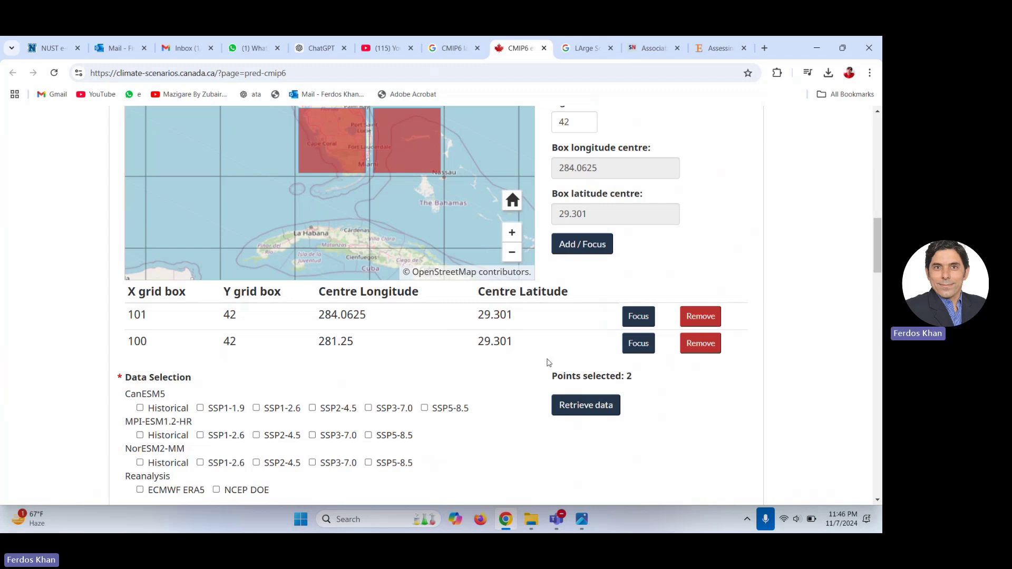
scroll(879, 255, "down", 2)
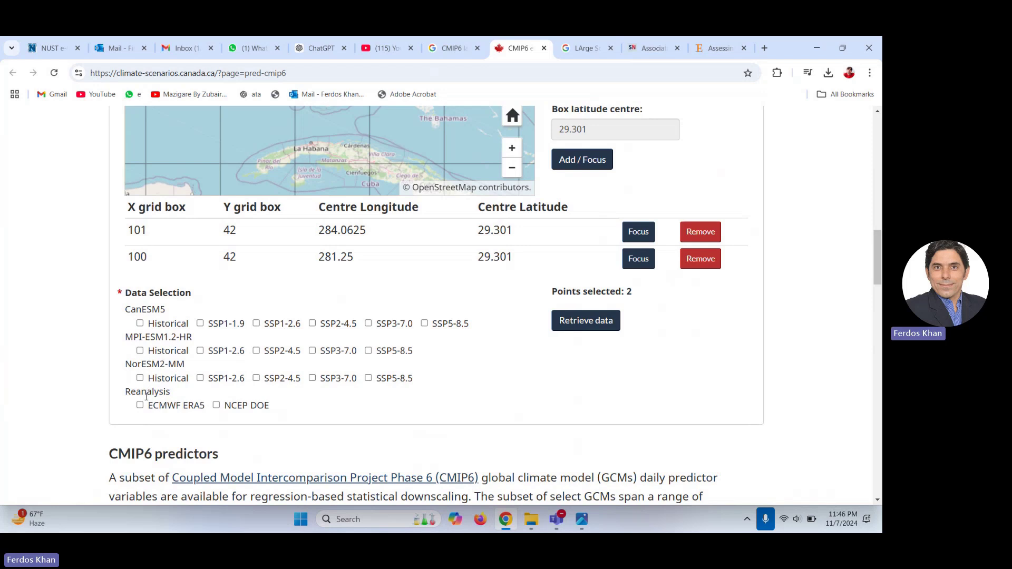
left_click(140, 324)
left_click(312, 324)
left_click(424, 324)
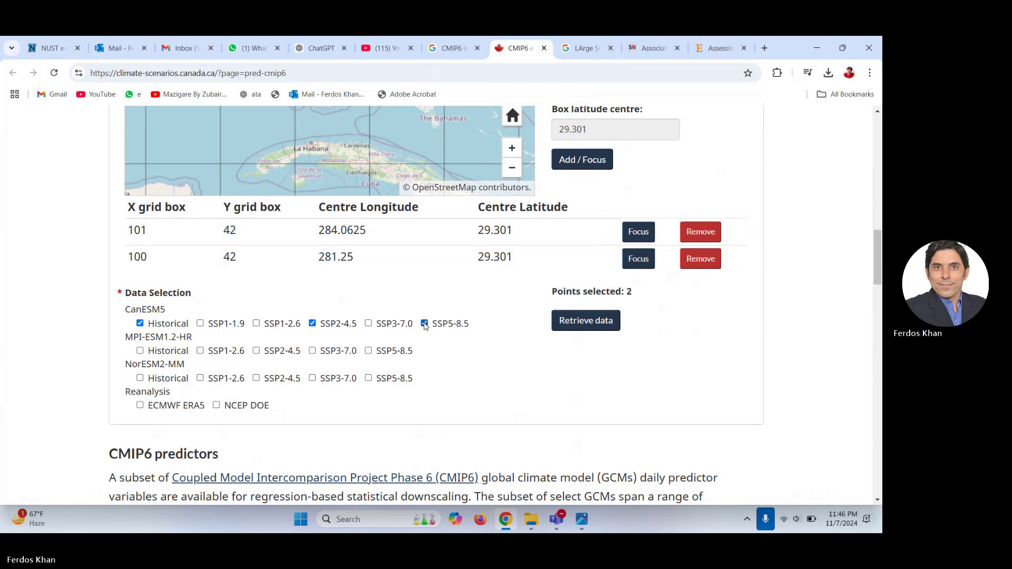
- Add the CanESM5 SSP3-7.0, SSP1-2.6 and SSP1-1.9 scenarios to the data selection
left_click(368, 324)
left_click(256, 323)
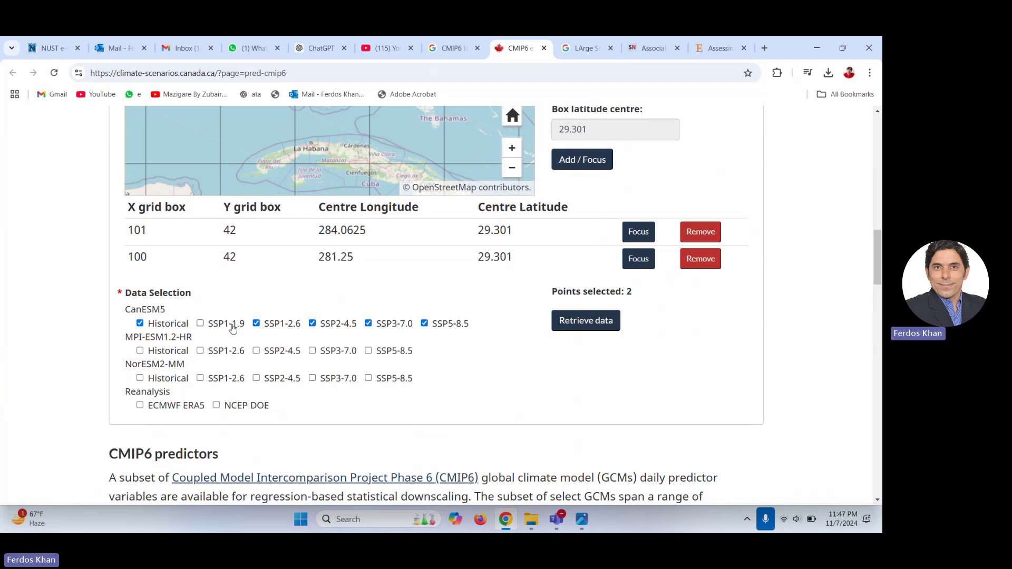
left_click(200, 323)
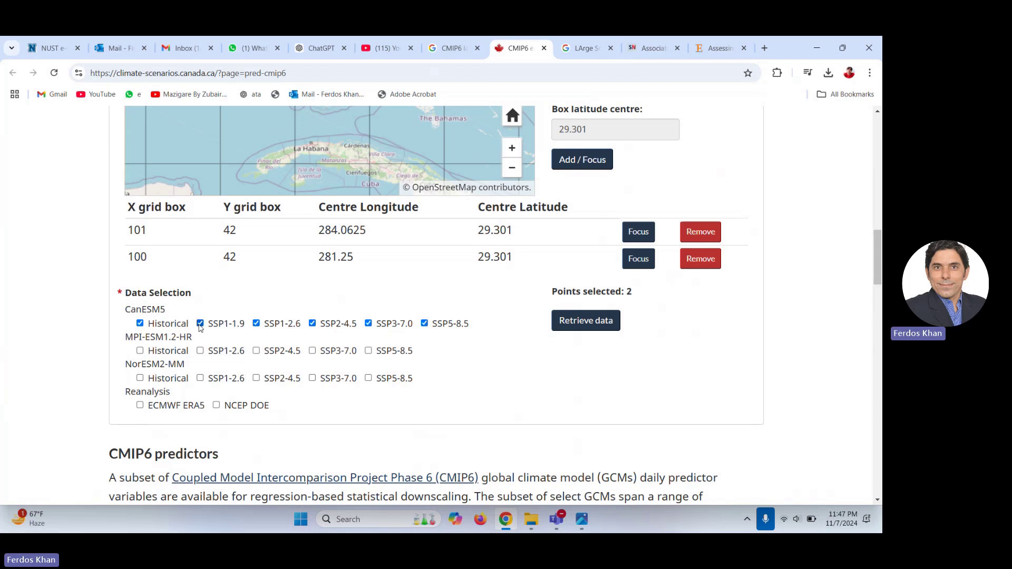
- Add MPI-ESM1.2-HR Historical and SSP2-4.5 to the data selection and try the NCEP DOE reanalysis option
left_click(140, 350)
left_click(256, 350)
left_click(216, 406)
left_click(216, 405)
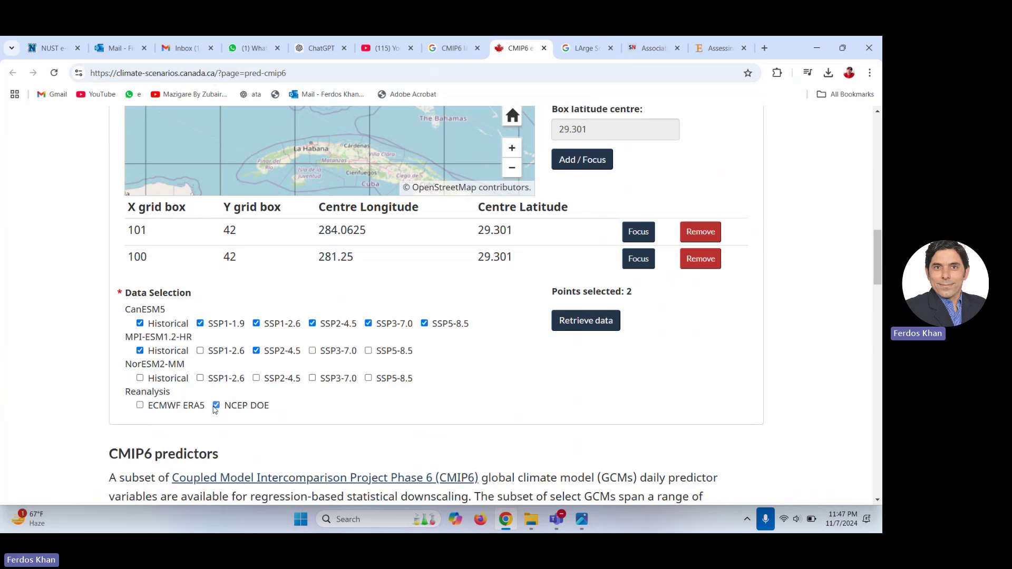
- Clear the MPI-ESM1.2-HR datasets and the extra CanESM5 scenarios SSP1-1.9, SSP1-2.6 and SSP3-7.0 from the data selection
left_click(139, 351)
left_click(256, 351)
left_click(200, 324)
left_click(368, 324)
mouse_move(878, 271)
left_mouse_down()
mouse_move(876, 239)
mouse_move(876, 275)
left_mouse_up()
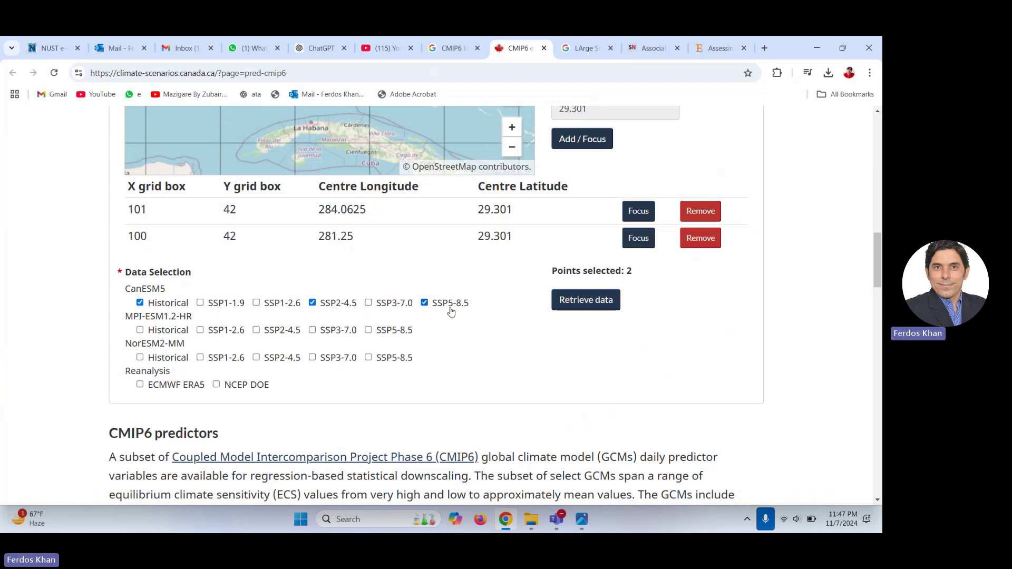
- Retrieve the CanESM5 Historical, SSP2-4.5 and SSP5-8.5 data for the two selected grid cells
left_click(573, 306)
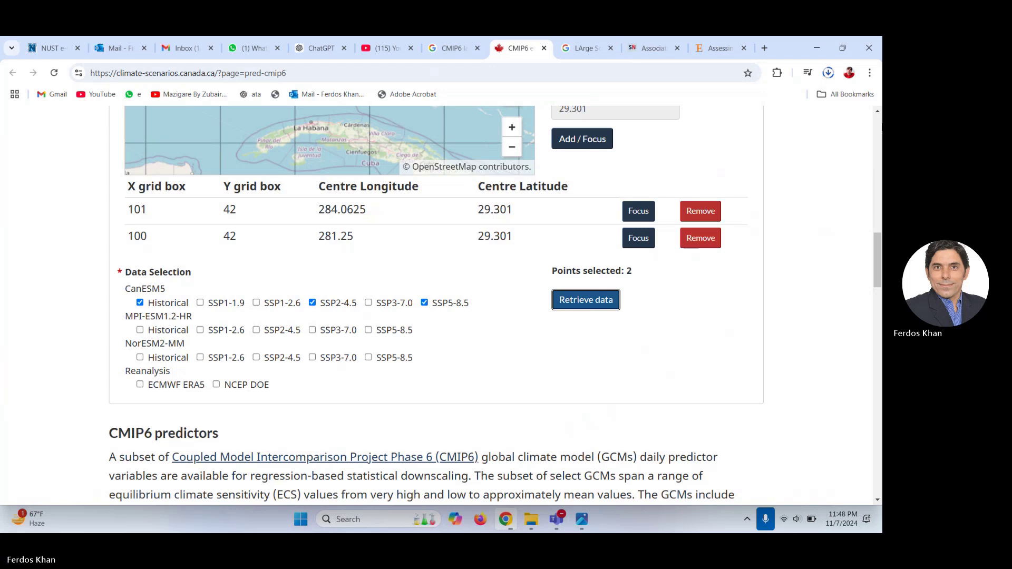
- Examine the grid on the map from the selected Florida cells across the Atlantic to southern Africa and Madagascar
left_click_drag(879, 254, 878, 225)
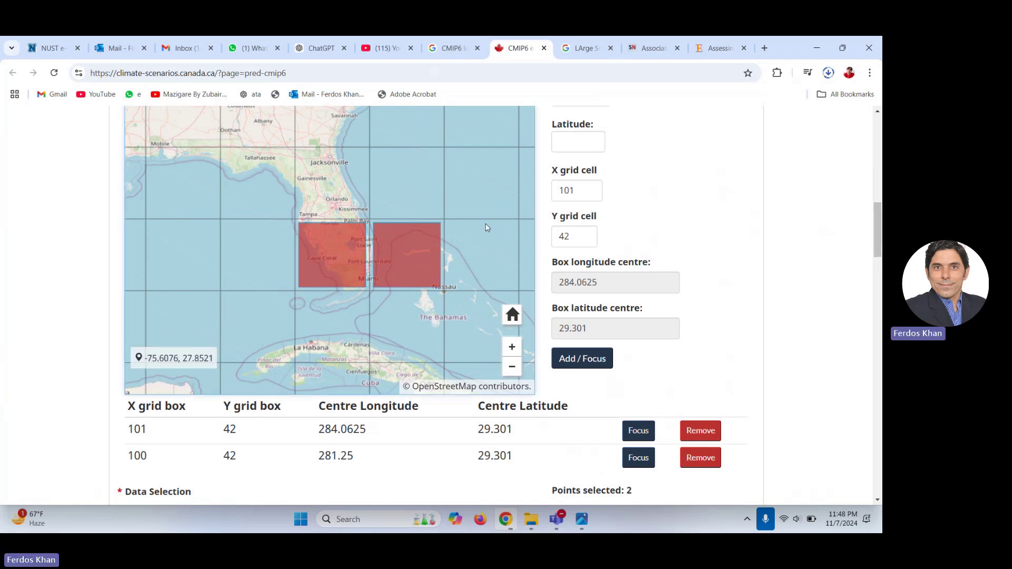
left_click_drag(484, 222, 246, 263)
left_click_drag(411, 251, 197, 235)
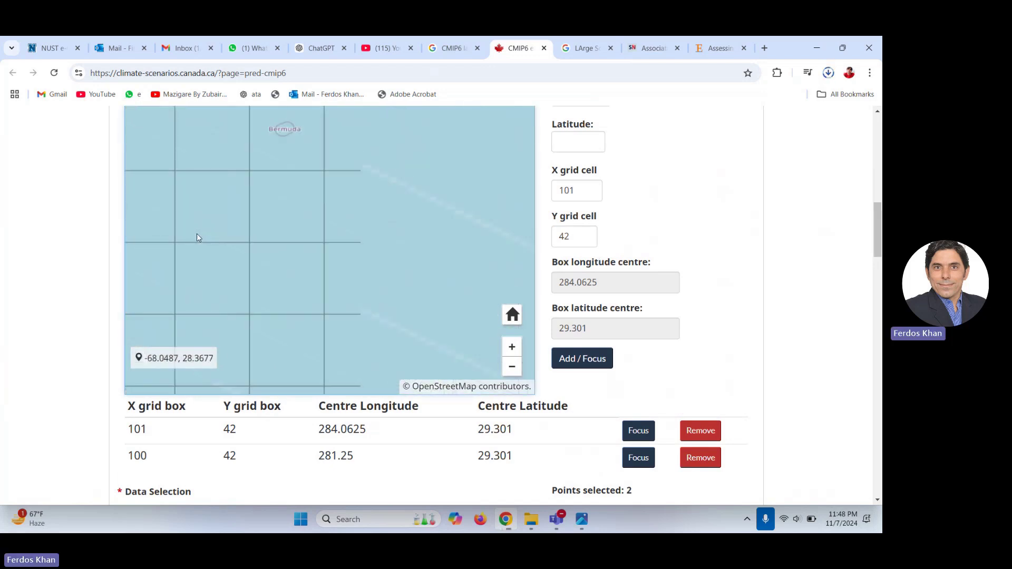
left_click(514, 368)
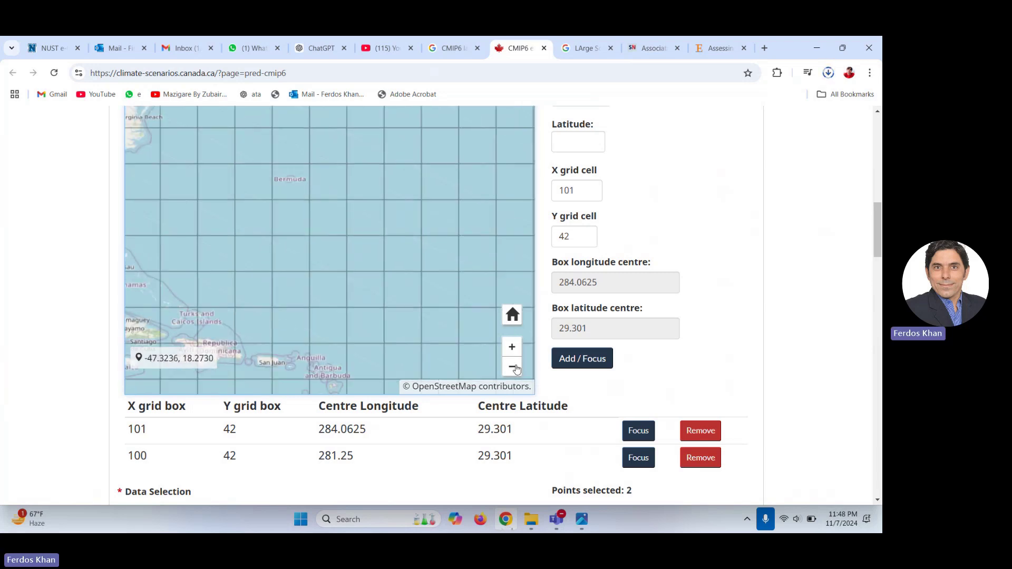
left_click(514, 367)
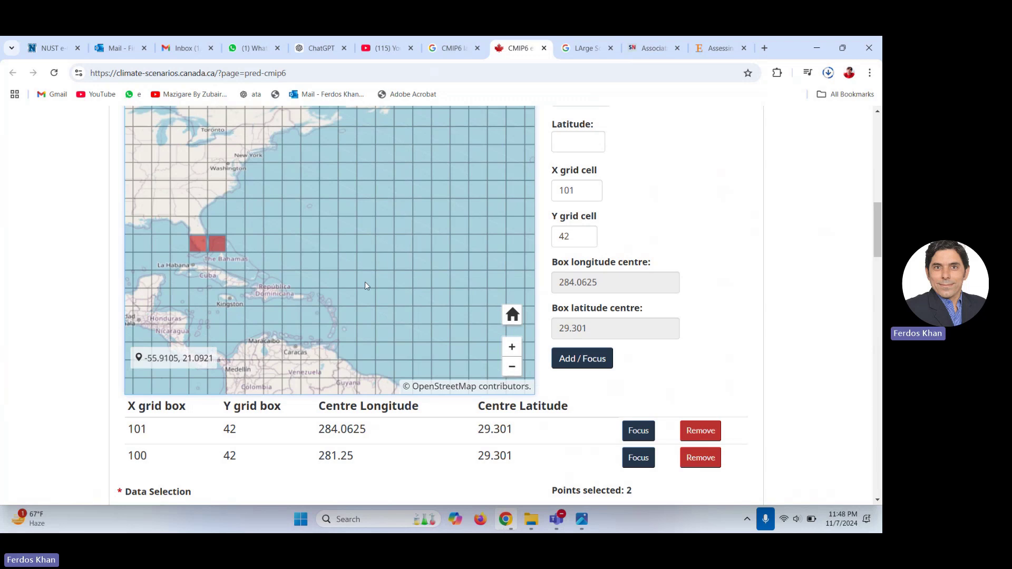
left_click_drag(365, 282, 189, 233)
left_click_drag(343, 263, 258, 184)
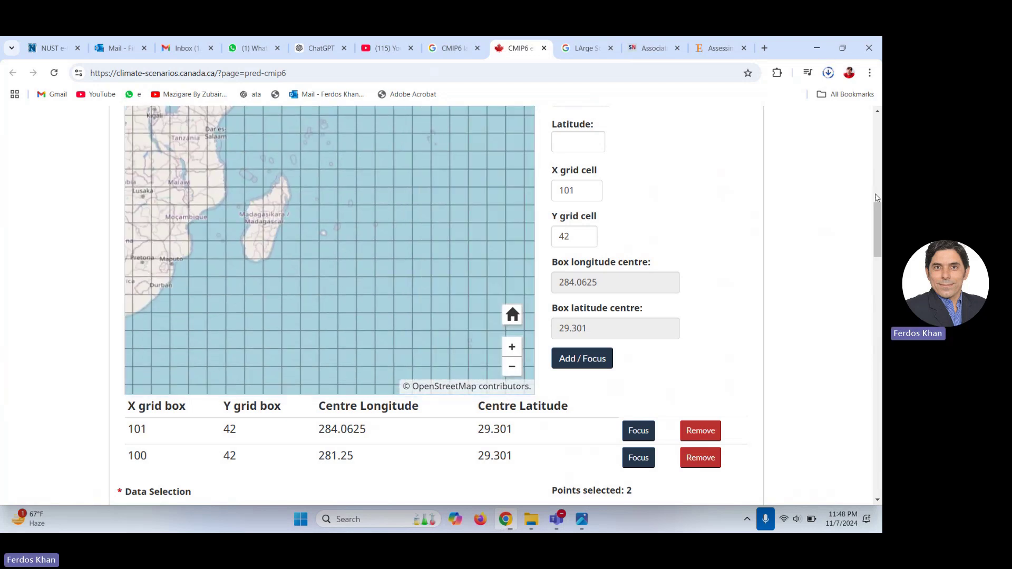
mouse_move(879, 220)
left_mouse_down()
mouse_move(880, 247)
mouse_move(879, 223)
left_mouse_up()
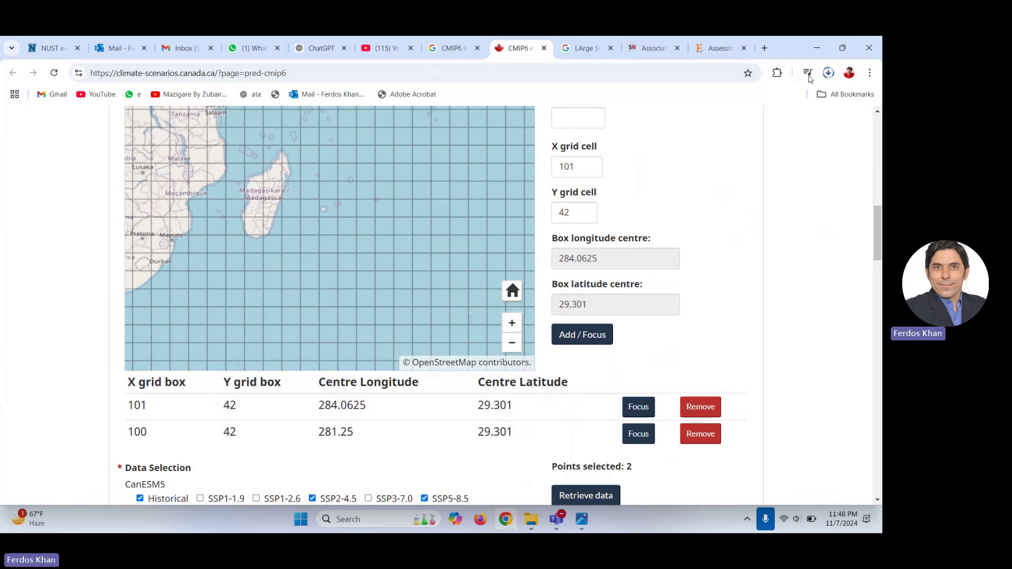
- Check the download progress of multiboxes.zip in the browser's recent download history
left_click(828, 74)
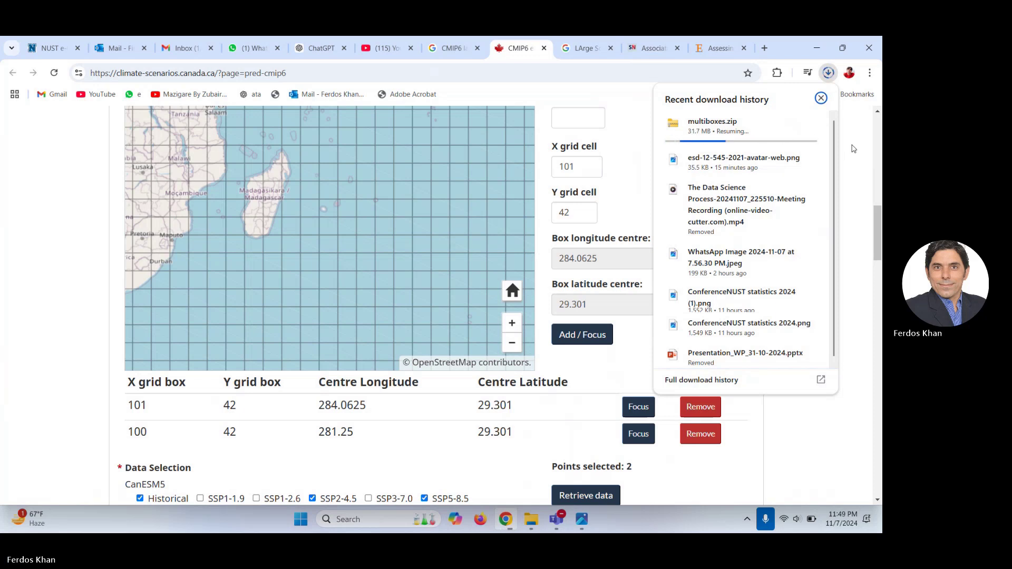
left_click(854, 148)
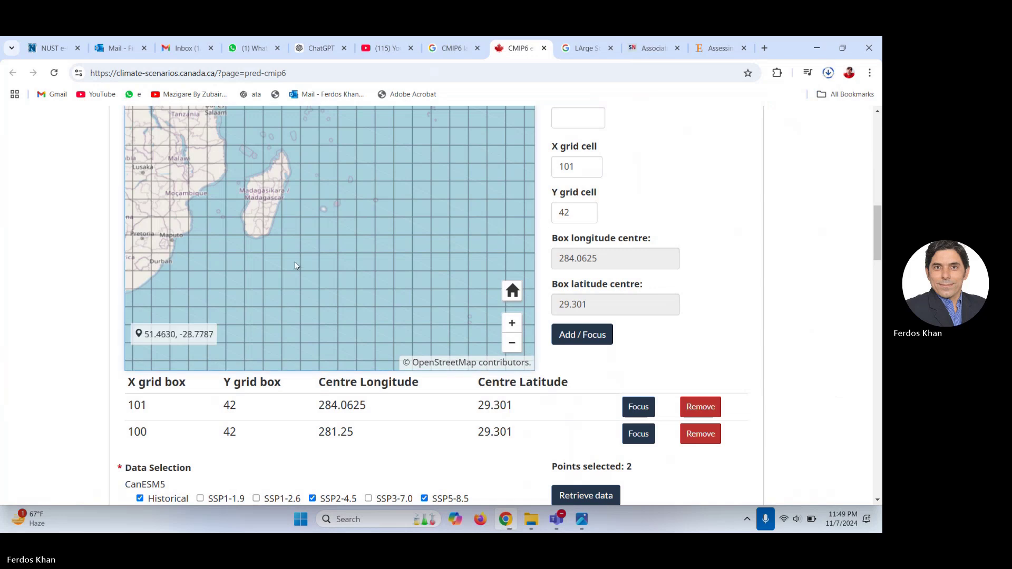
left_click_drag(295, 260, 422, 299)
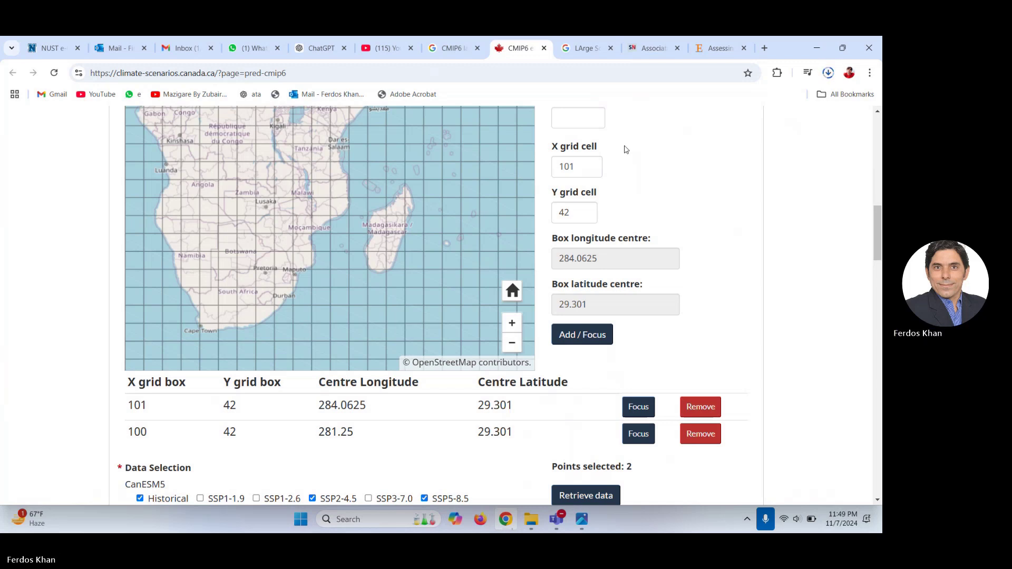
left_click(828, 72)
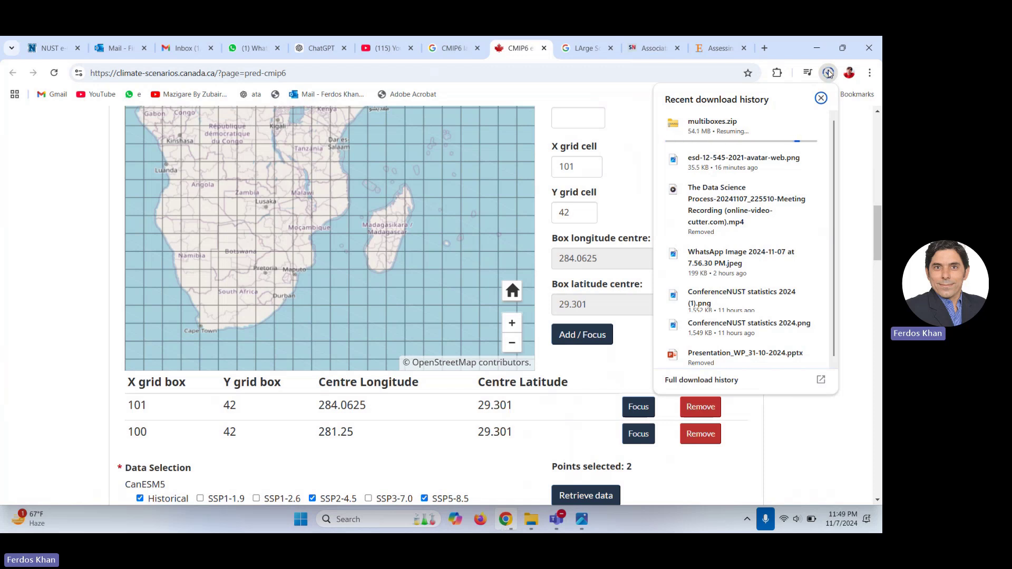
mouse_move(759, 124)
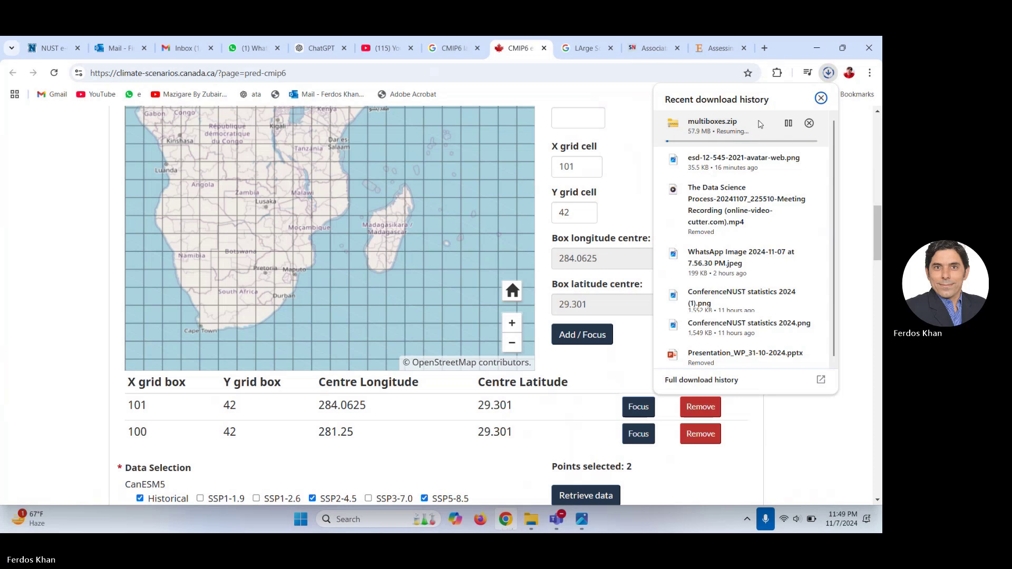
mouse_move(767, 154)
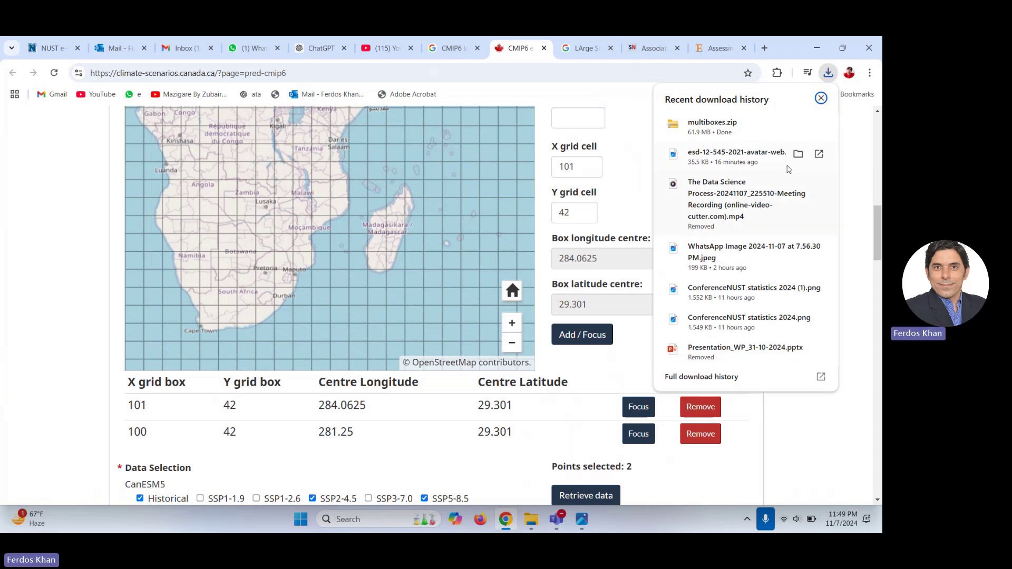
mouse_move(725, 138)
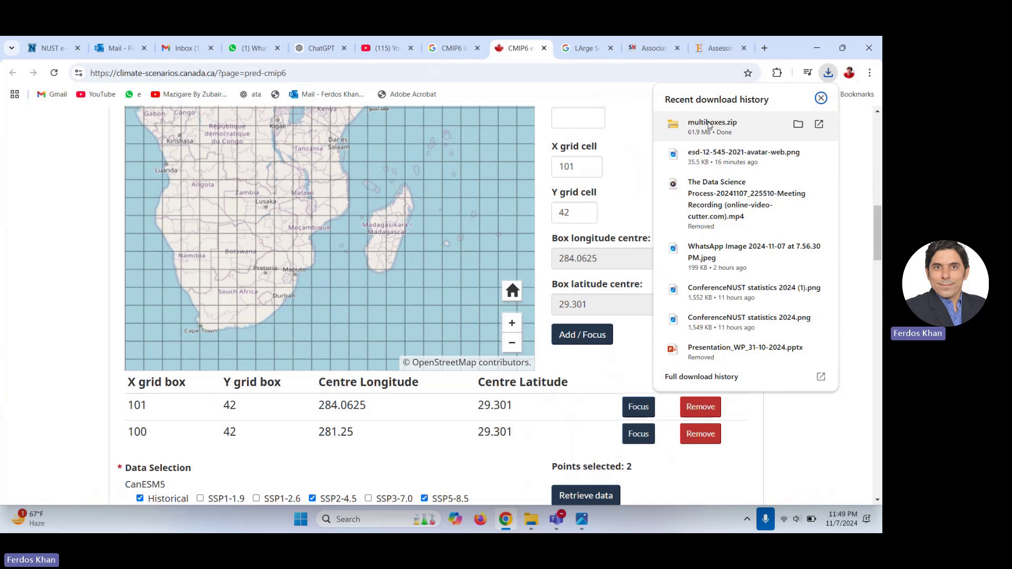
- Show the downloaded multiboxes.zip in File Explorer, open the archive and widen its Name column
right_click(708, 125)
left_click(754, 180)
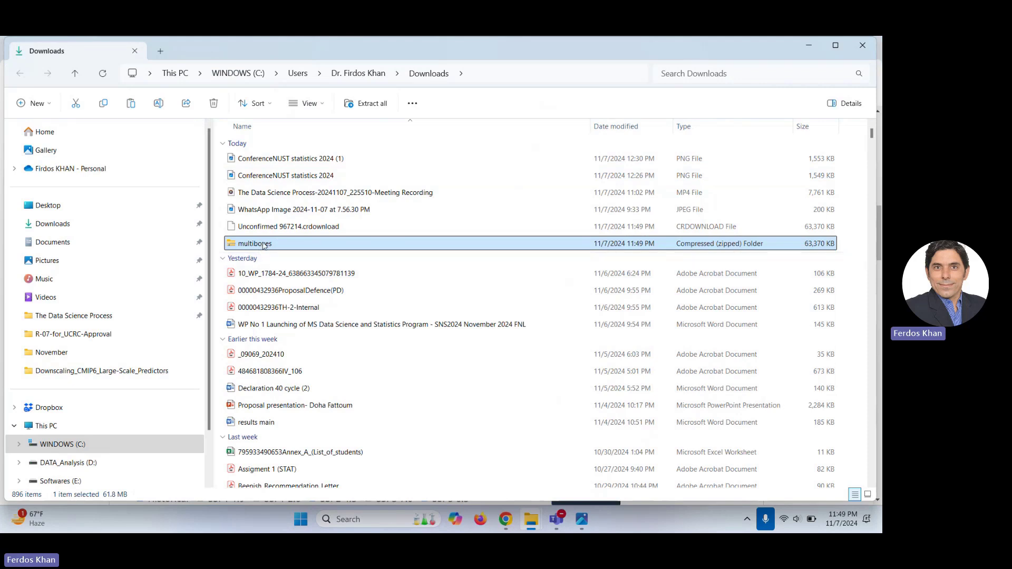
double_click(265, 244)
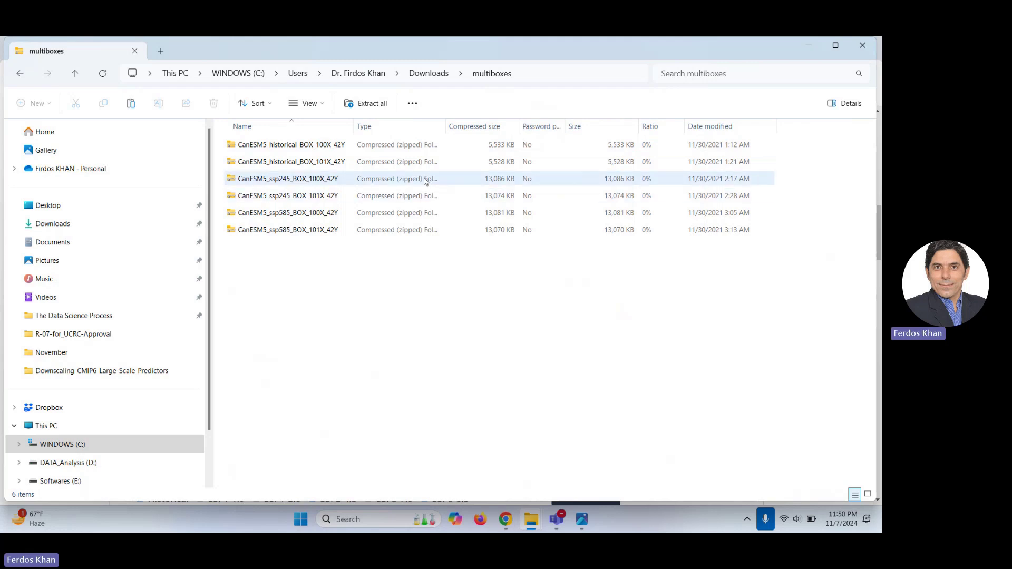
left_click_drag(354, 120, 429, 120)
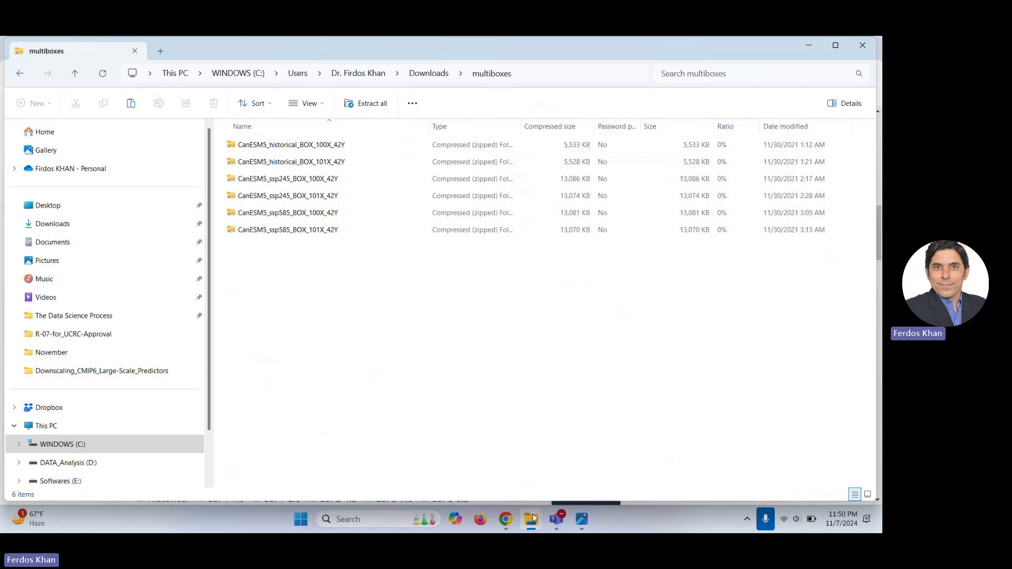
- Compare the file names in the multiboxes archive with the grid boxes and CanESM5 scenarios chosen on the CMIP6 page
left_click(509, 522)
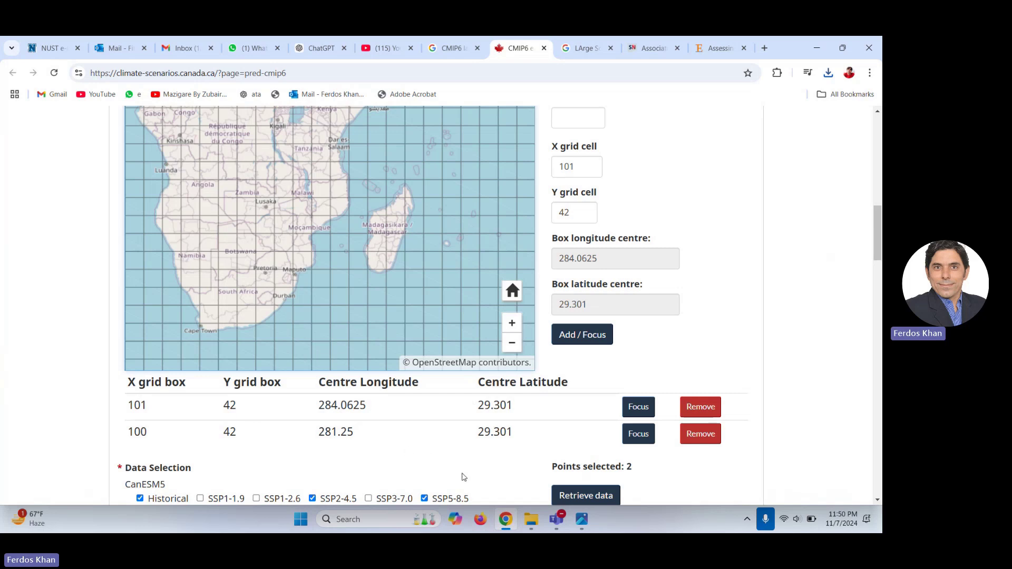
mouse_move(584, 521)
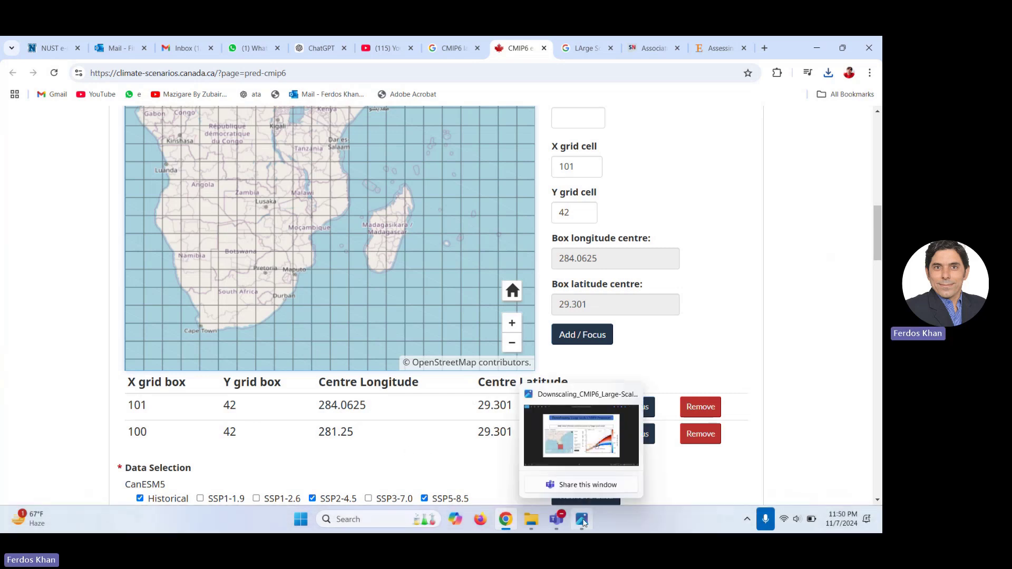
mouse_move(538, 526)
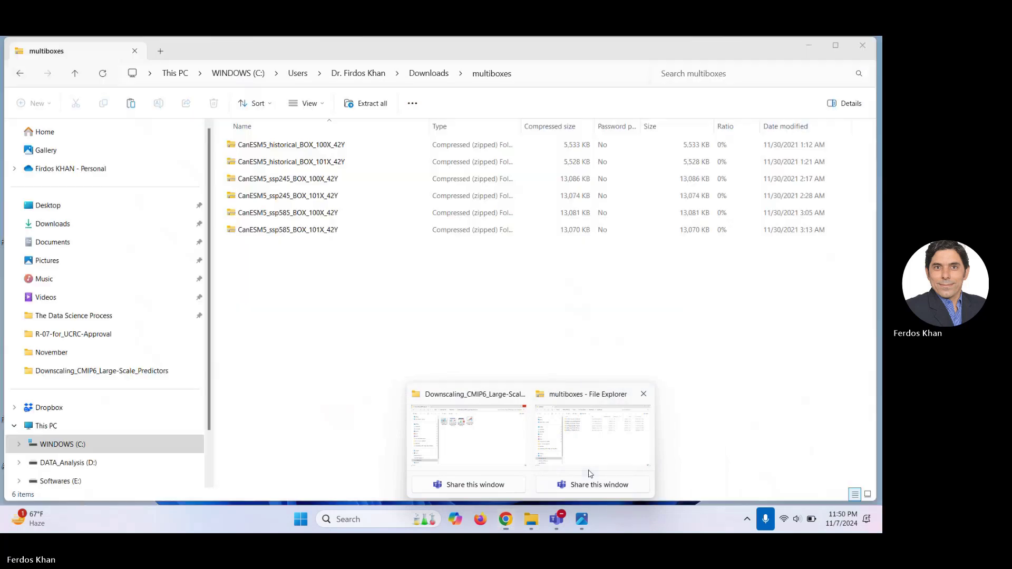
left_click(587, 464)
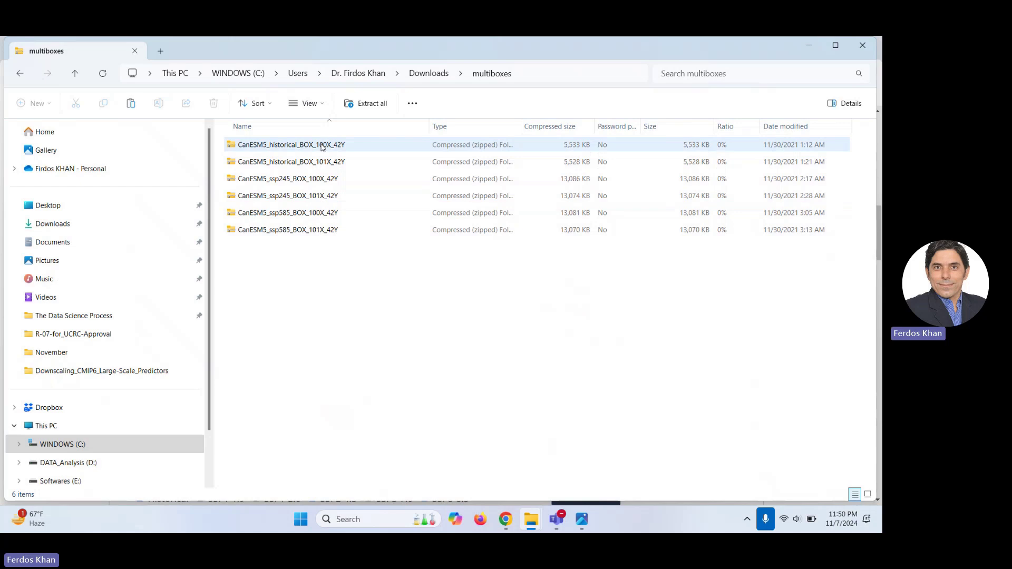
mouse_move(506, 519)
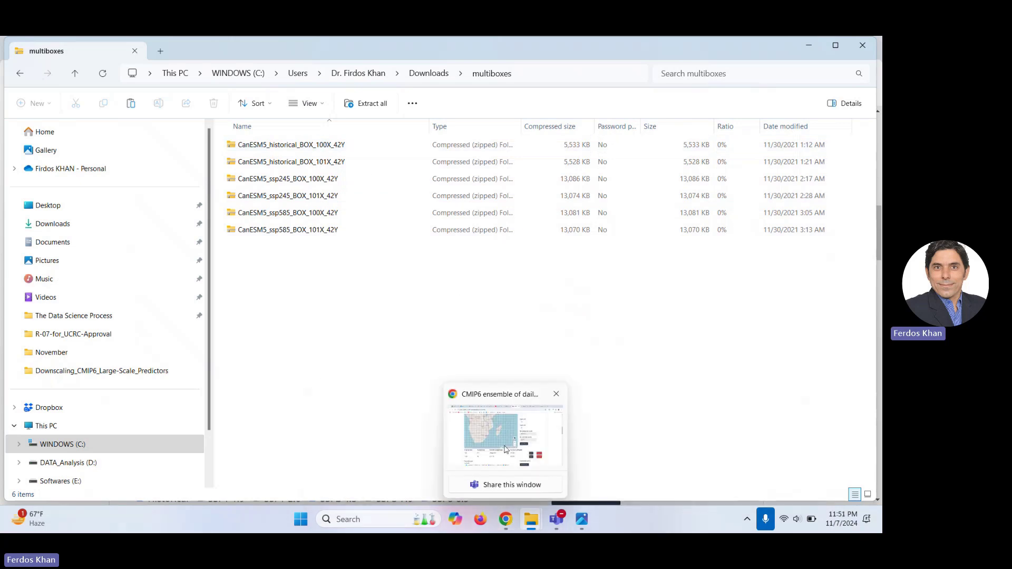
mouse_move(505, 449)
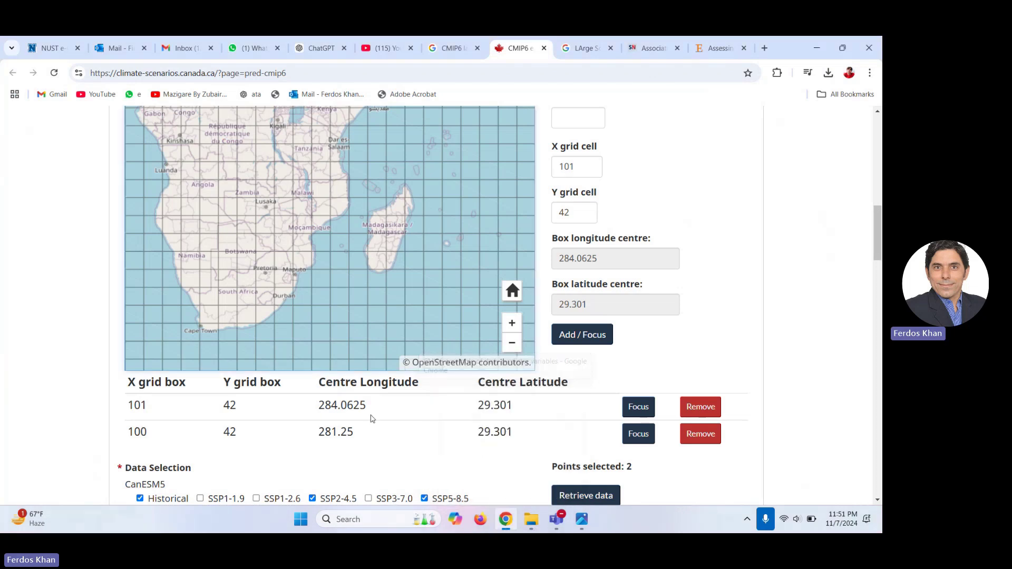
left_click(505, 449)
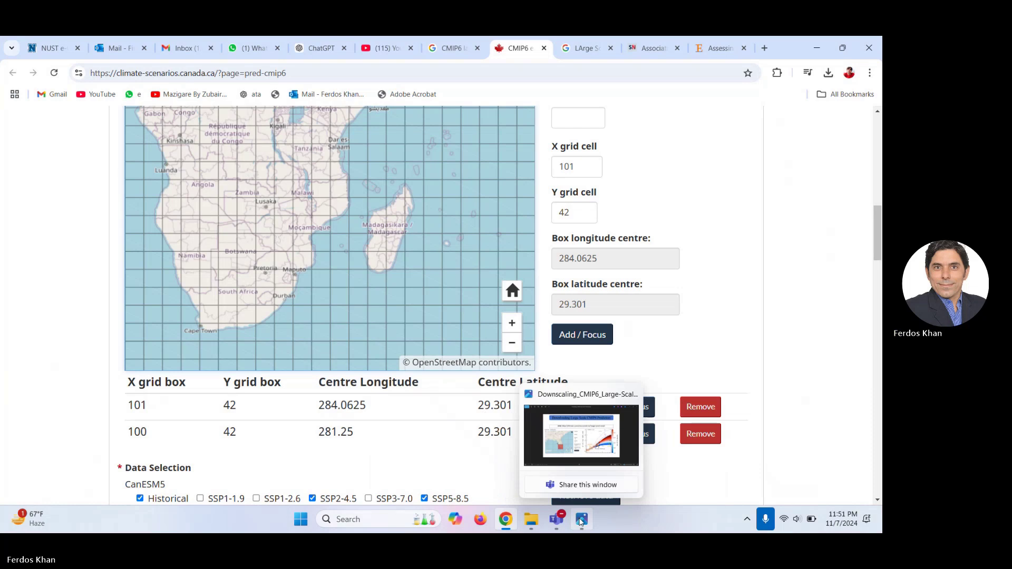
mouse_move(524, 523)
left_click(592, 460)
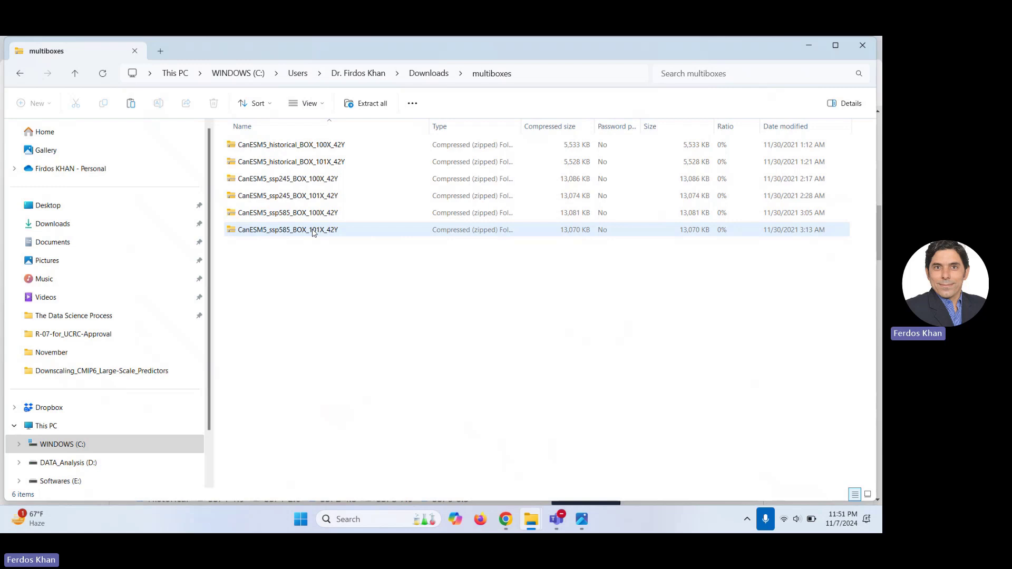
- Return to the CMIP6 page in the browser and review the two selected cells near Florida on the map
left_click(509, 526)
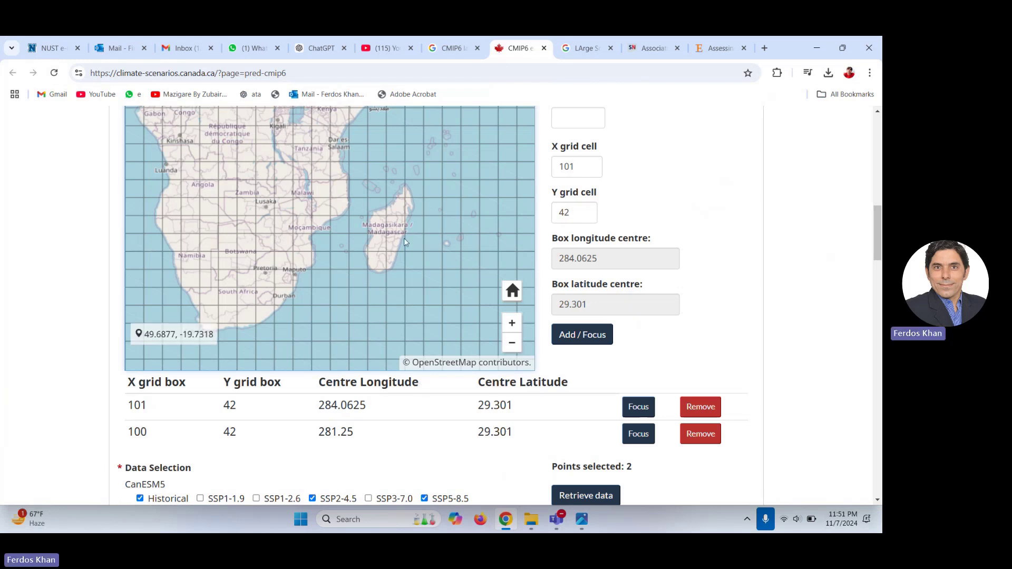
left_click_drag(311, 200, 400, 298)
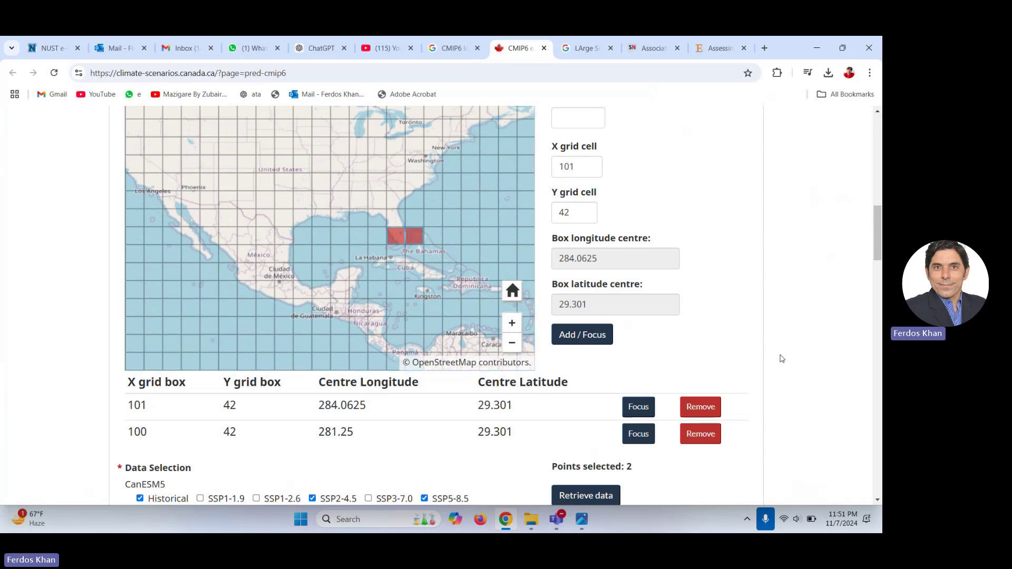
left_click(877, 500)
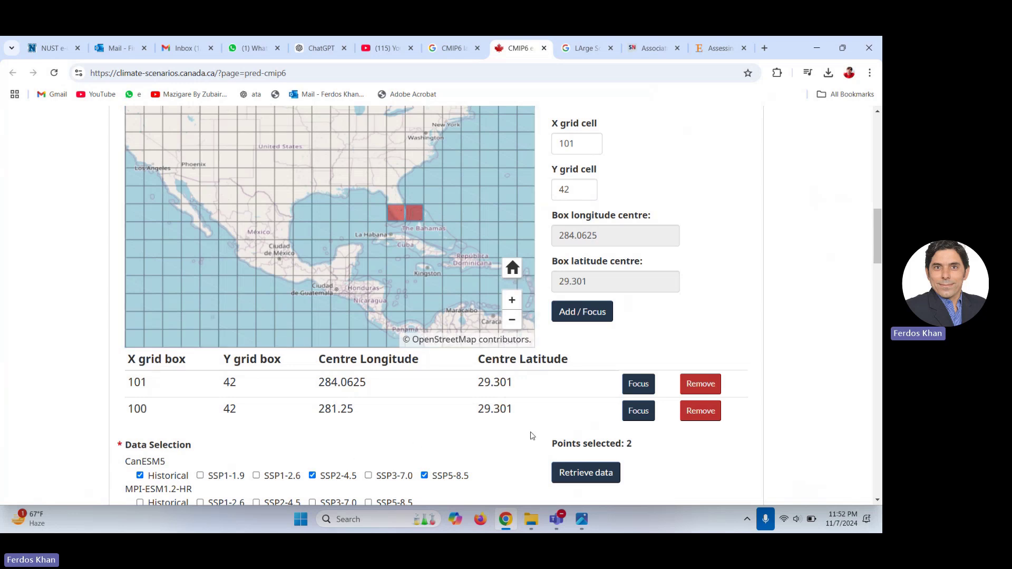
- Switch to the multiboxes archive in File Explorer and open the Original folder inside CanESM5_historical_BOX_100X_42Y
mouse_move(532, 522)
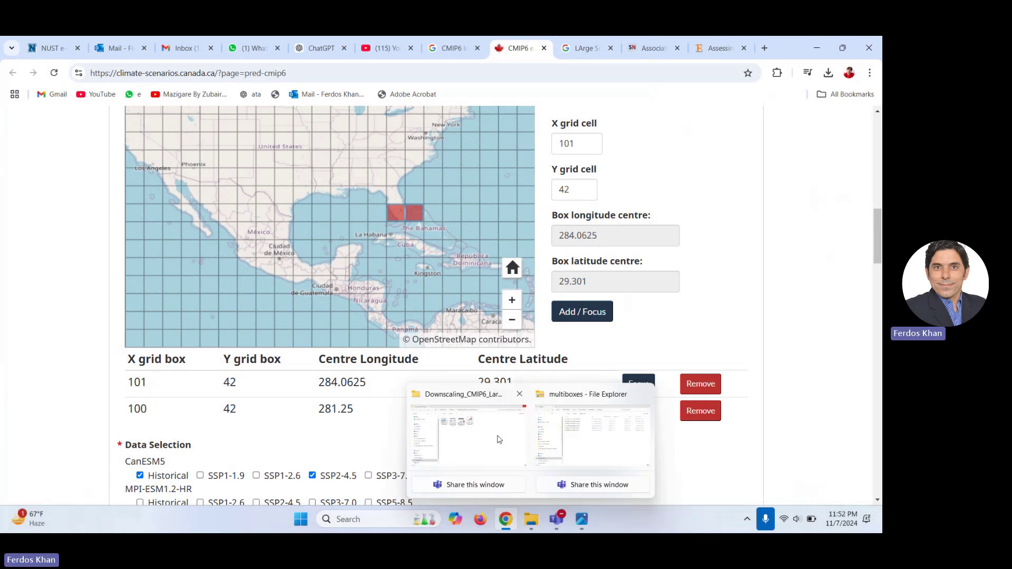
left_click(559, 436)
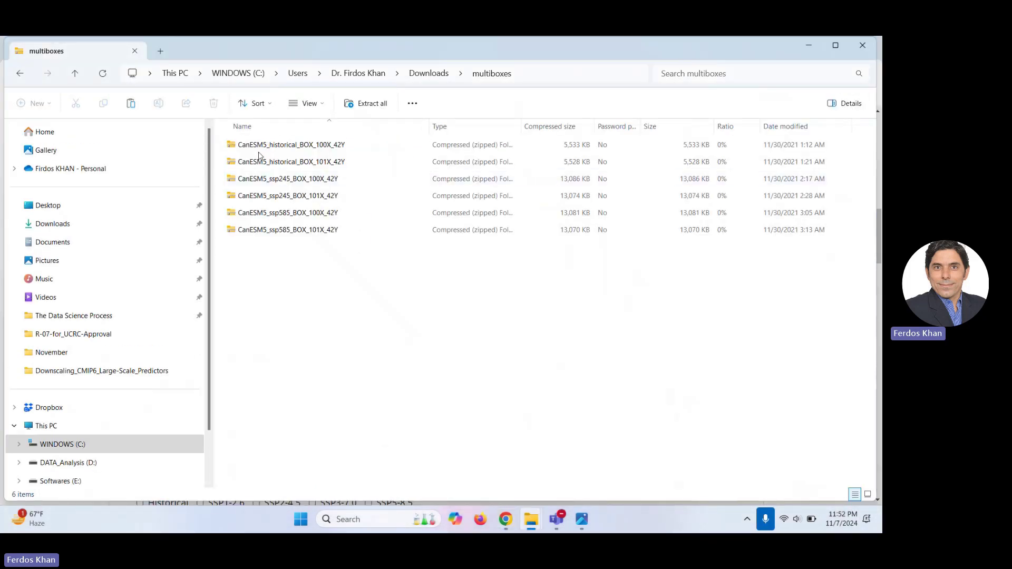
left_click(287, 148)
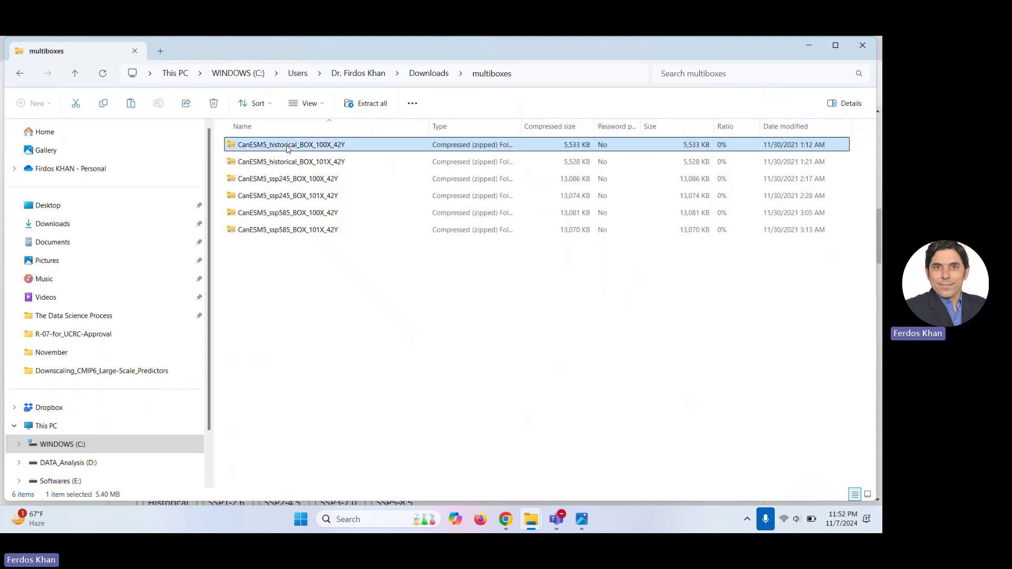
double_click(287, 148)
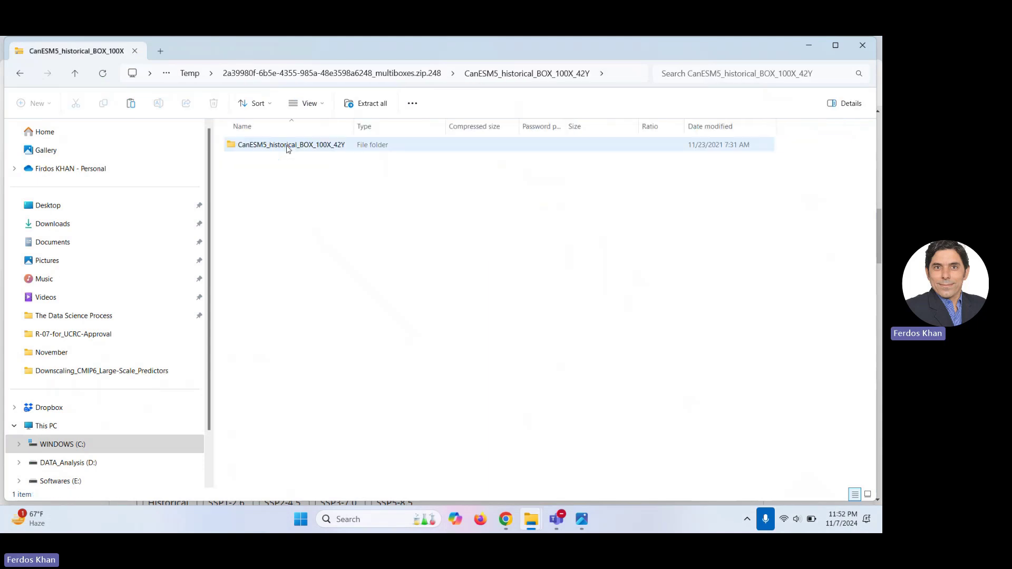
double_click(288, 145)
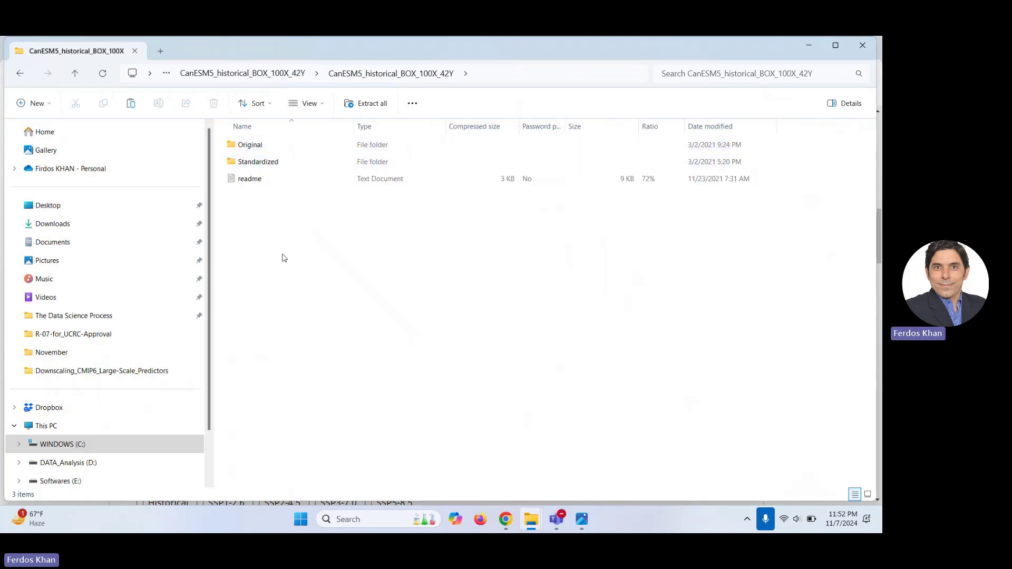
left_click(251, 148)
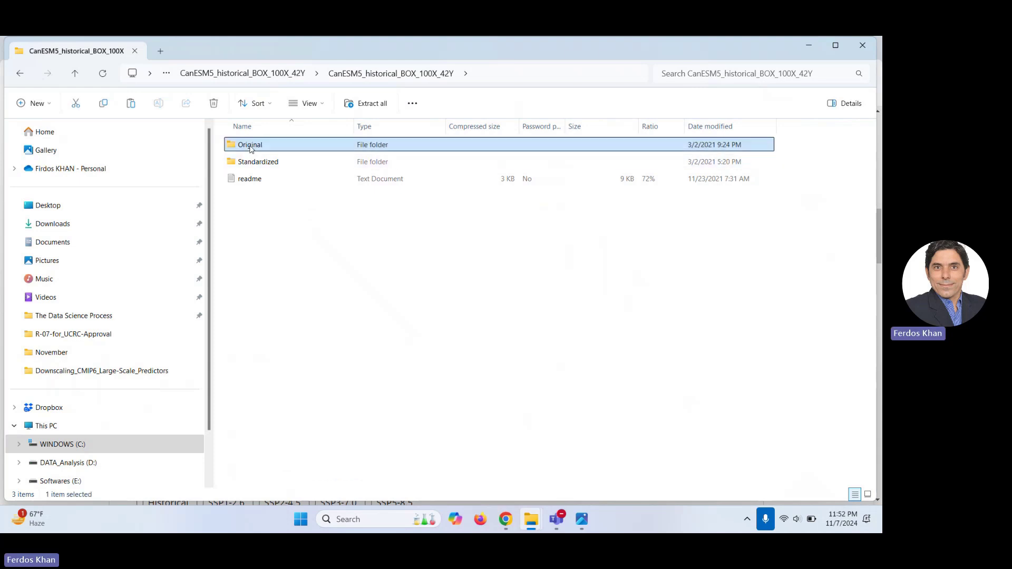
double_click(251, 148)
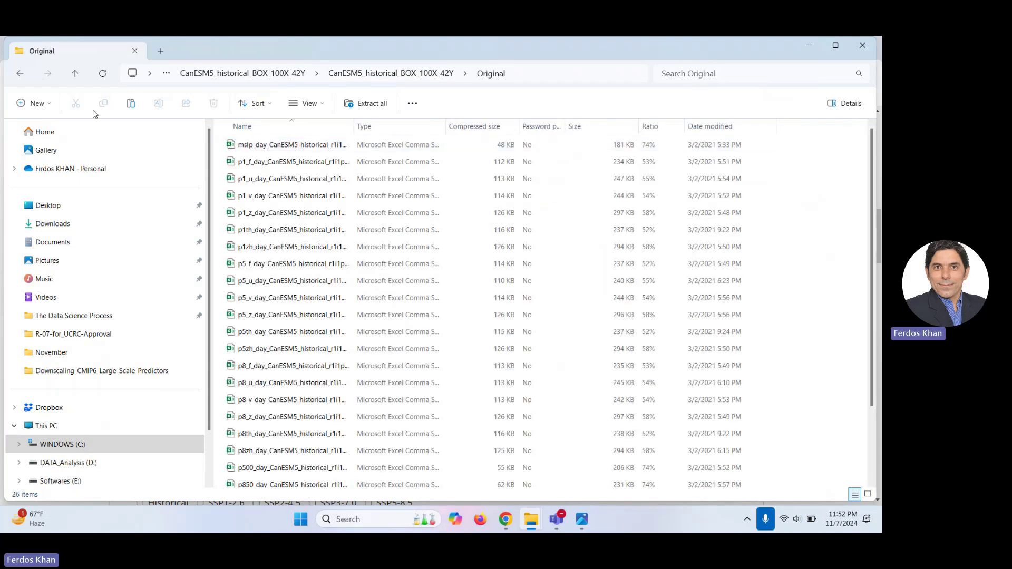
- Leave the Original folder and examine the files in the Standardized folder of CanESM5_historical_BOX_100X_42Y
left_click(20, 74)
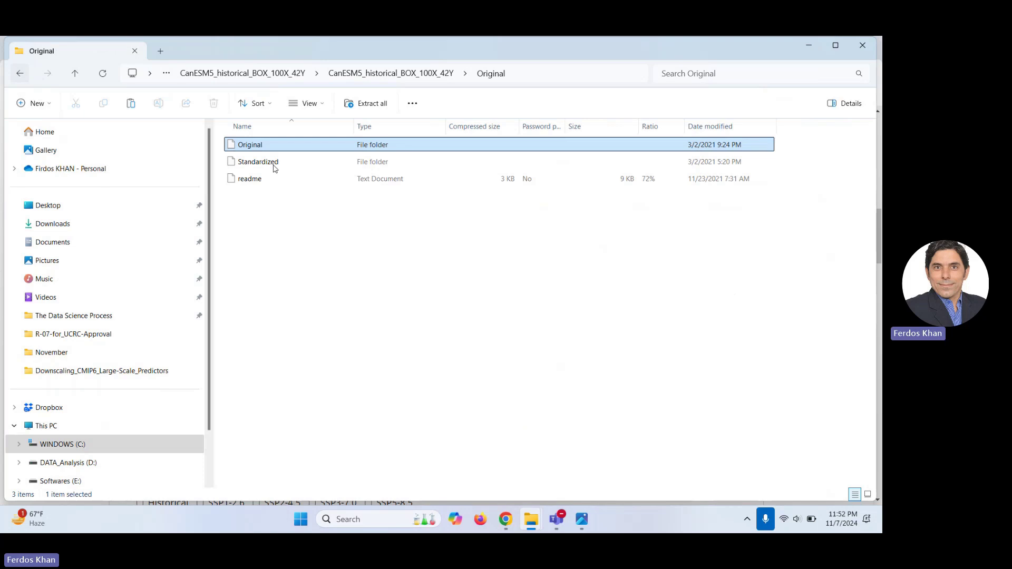
double_click(274, 163)
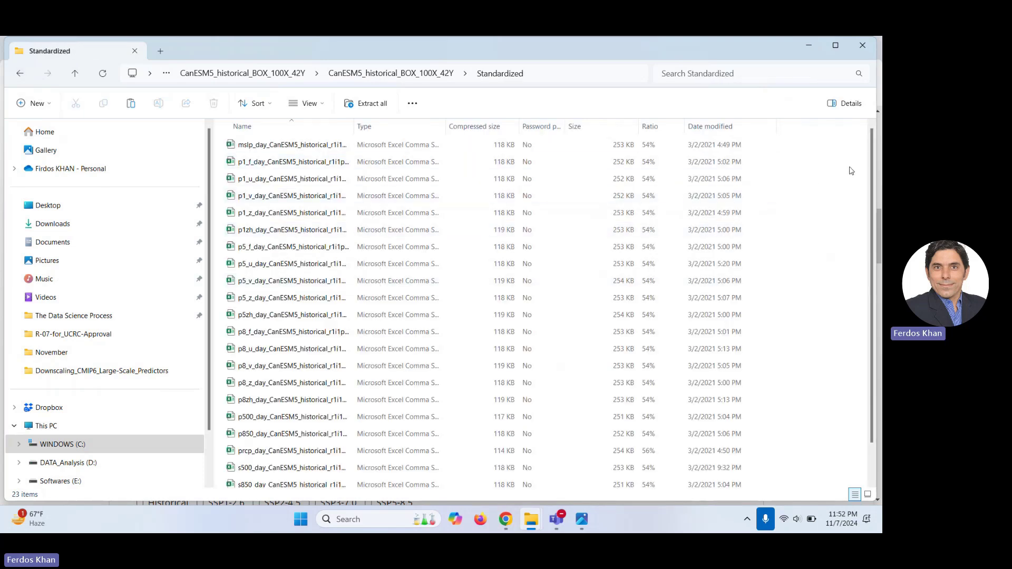
scroll(875, 172, "down", 1)
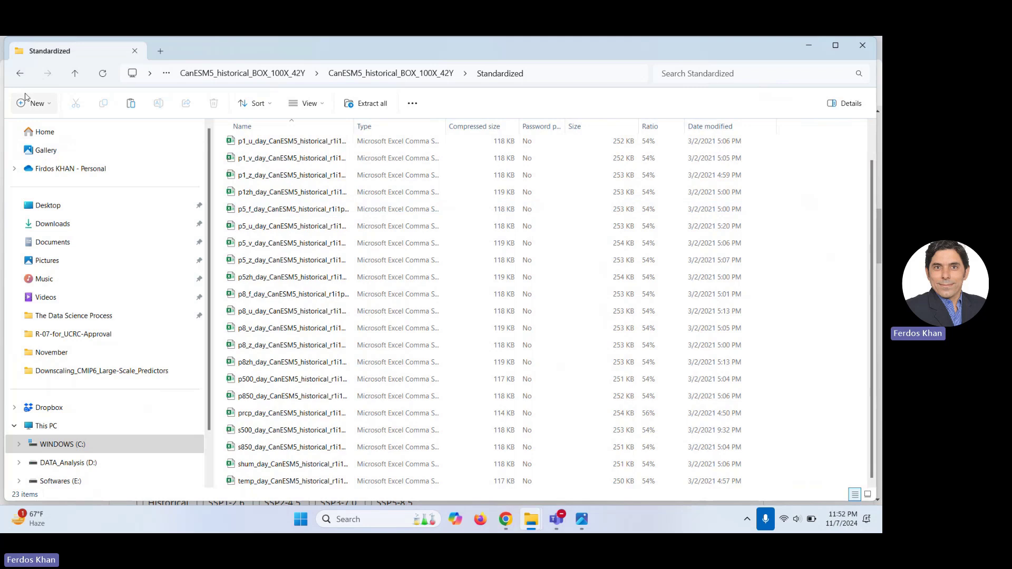
- Back out of CanESM5_historical_BOX_100X_42Y to the Downloads folder and reopen the multiboxes archive
left_click(18, 77)
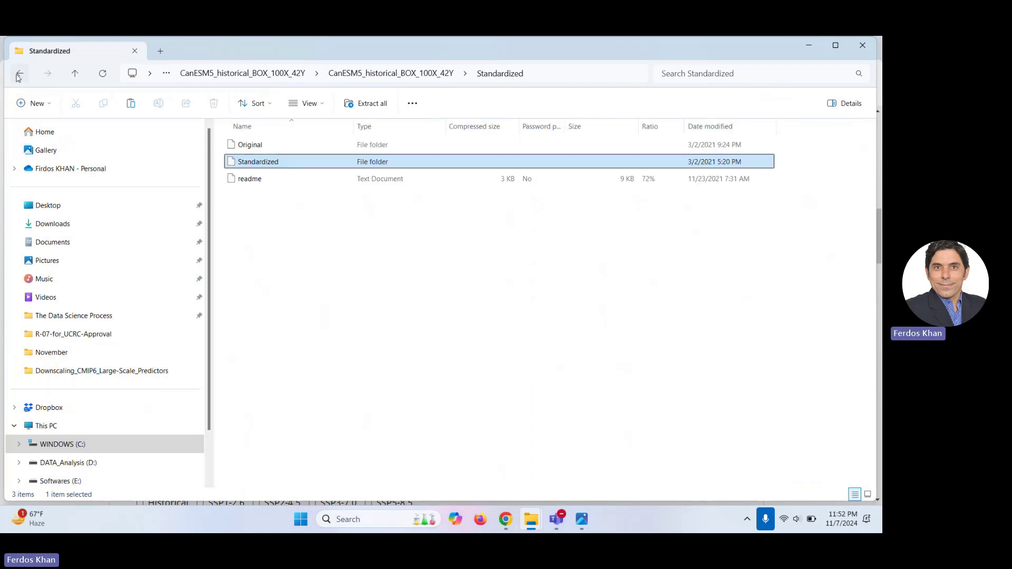
left_click(18, 77)
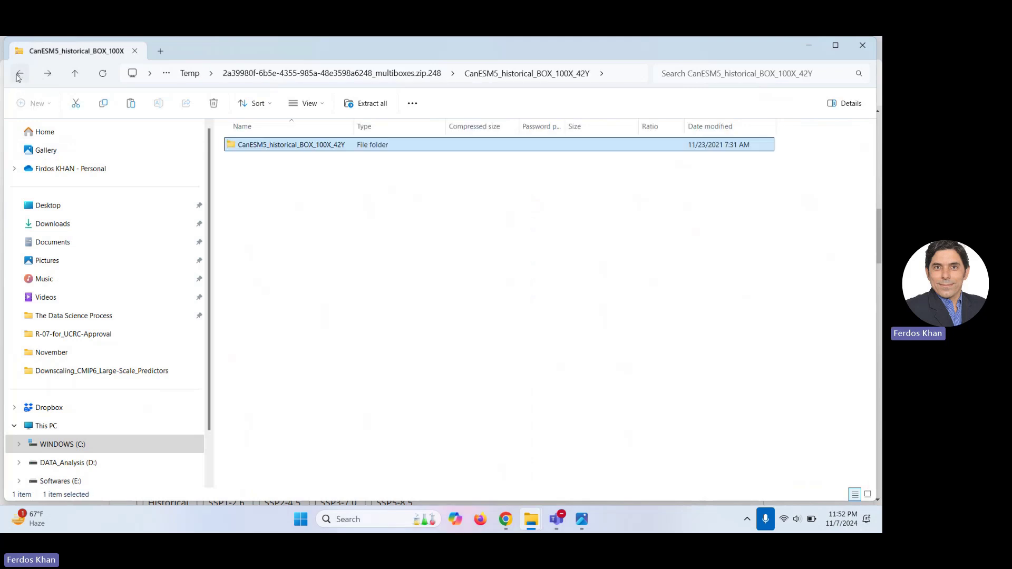
left_click(19, 76)
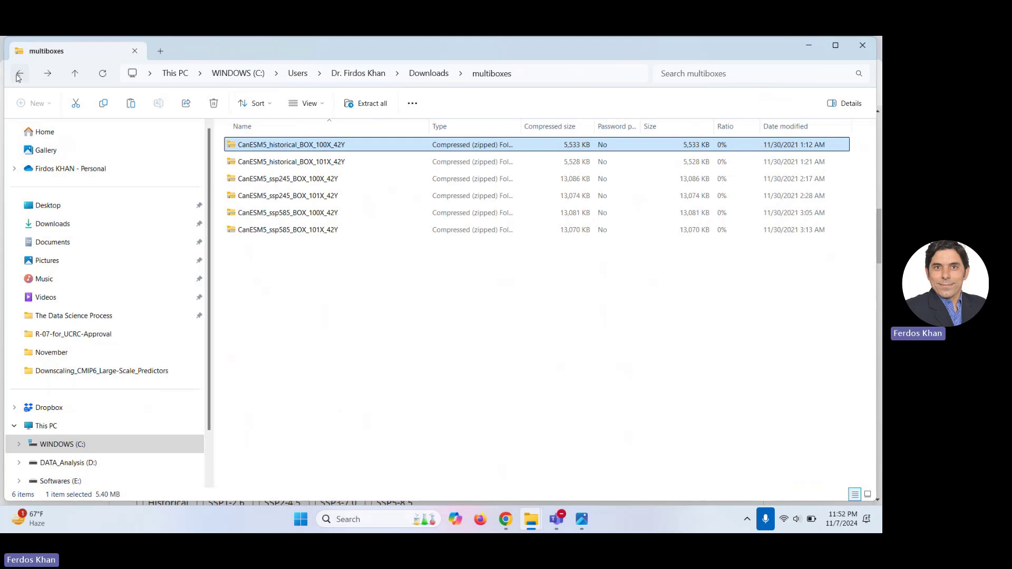
left_click(18, 76)
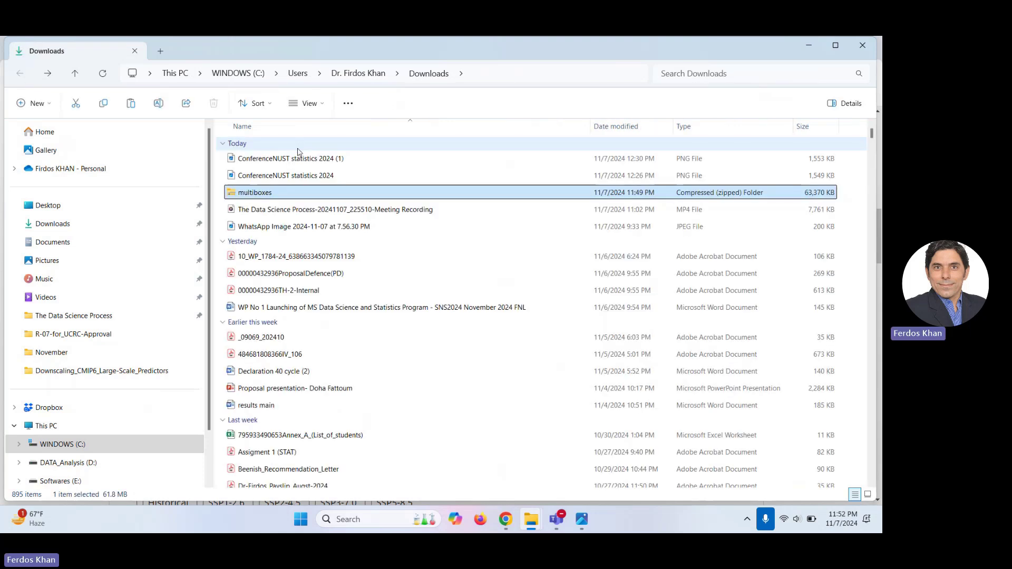
double_click(276, 193)
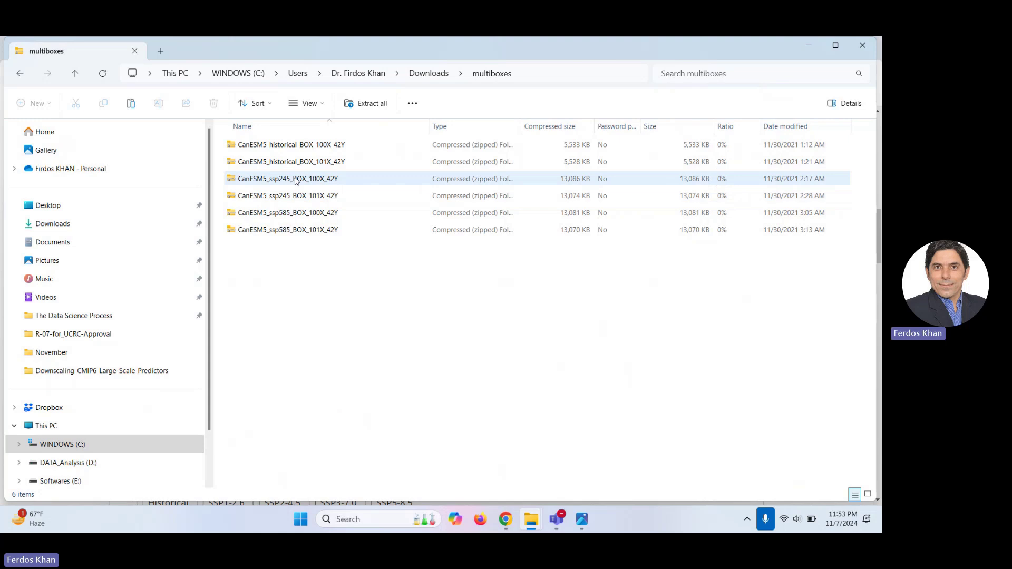
- Open the Standardized folder inside CanESM5_ssp245_BOX_100X_42Y and widen its Name column to read the file names
double_click(295, 179)
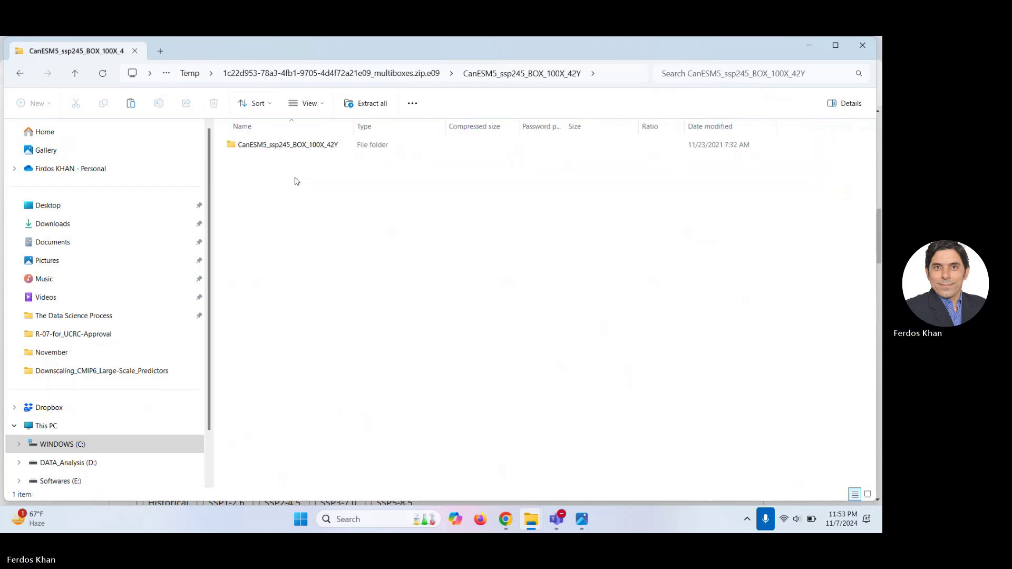
double_click(294, 150)
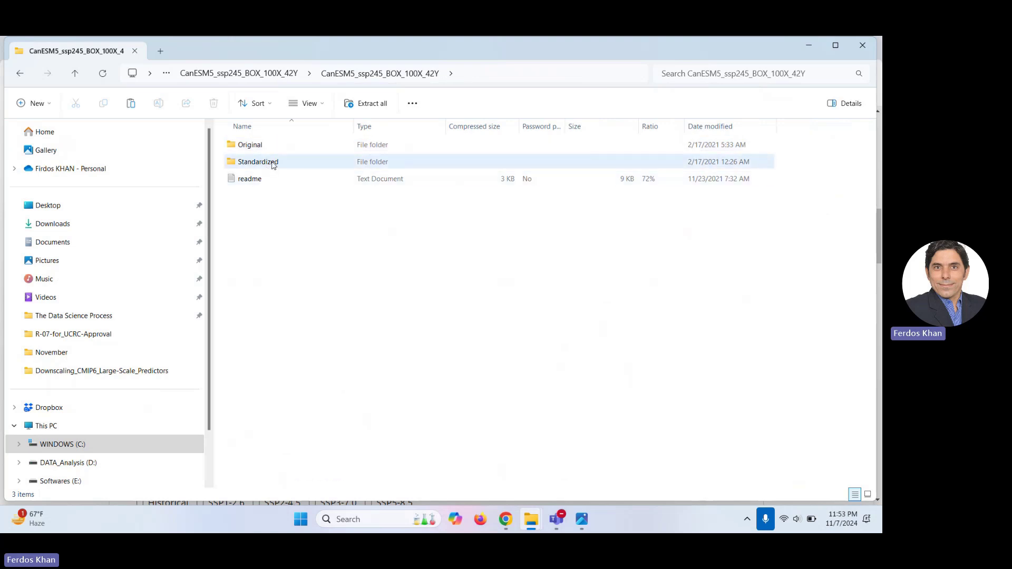
double_click(273, 162)
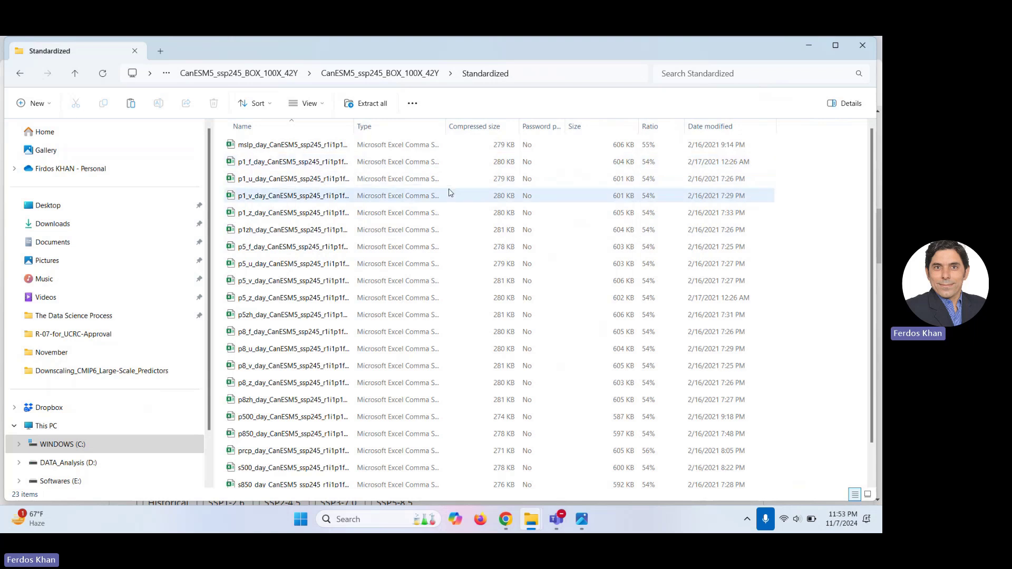
left_click_drag(361, 121, 420, 126)
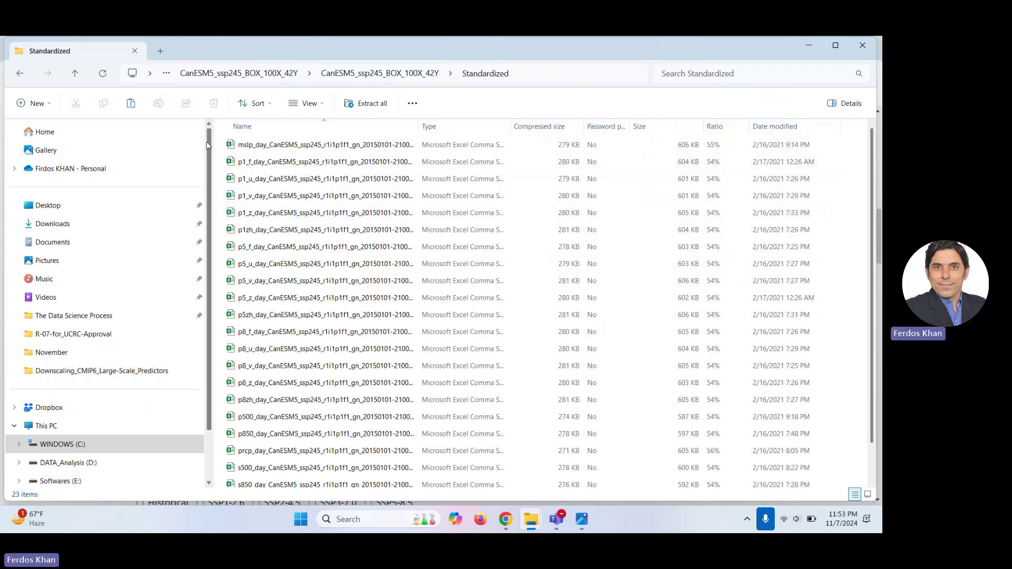
- Return to the multiboxes archive and examine the files in the Standardized folder inside CanESM5_ssp585_BOX_101X_42Y
left_click(20, 78)
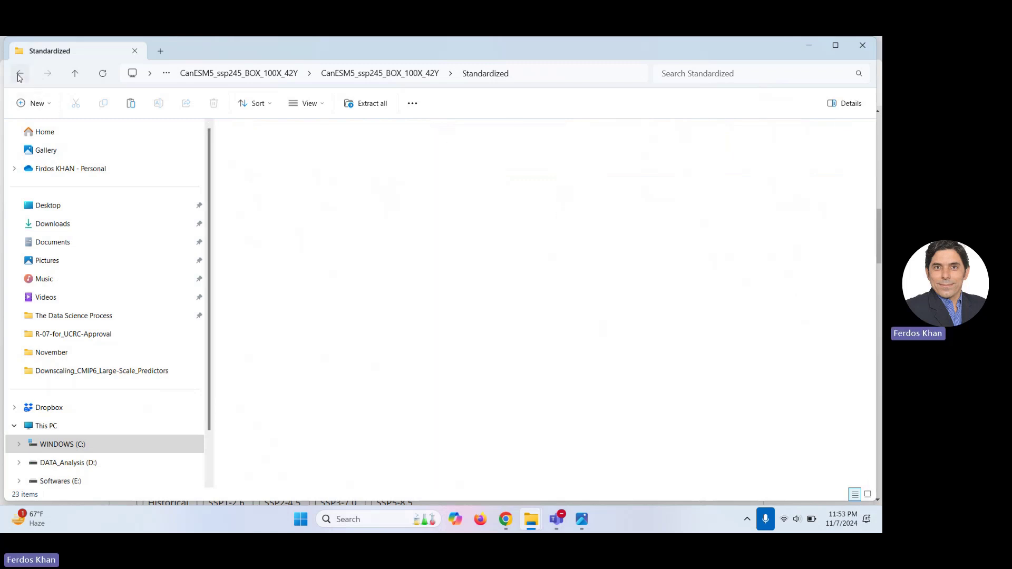
left_click(19, 78)
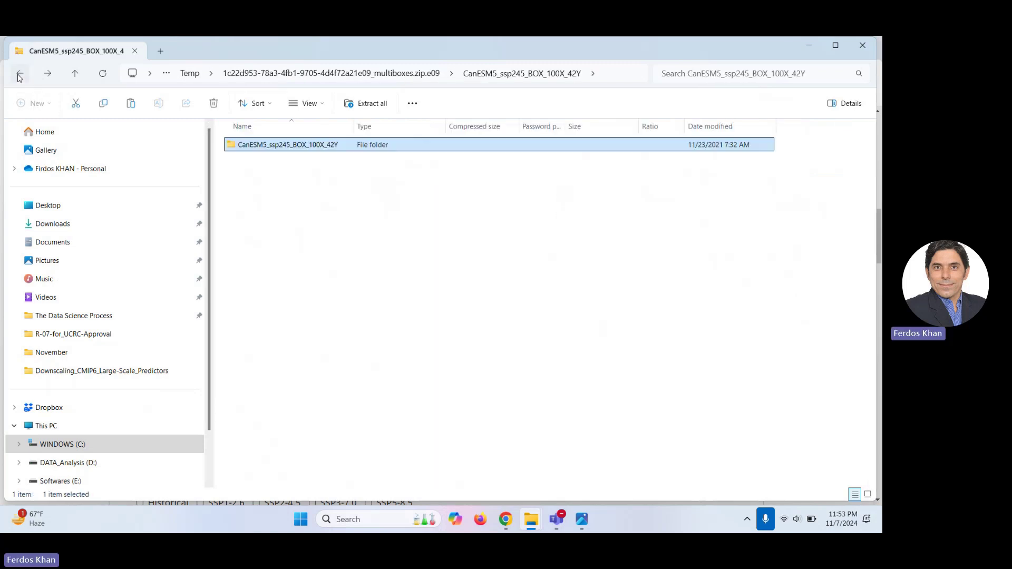
left_click(19, 78)
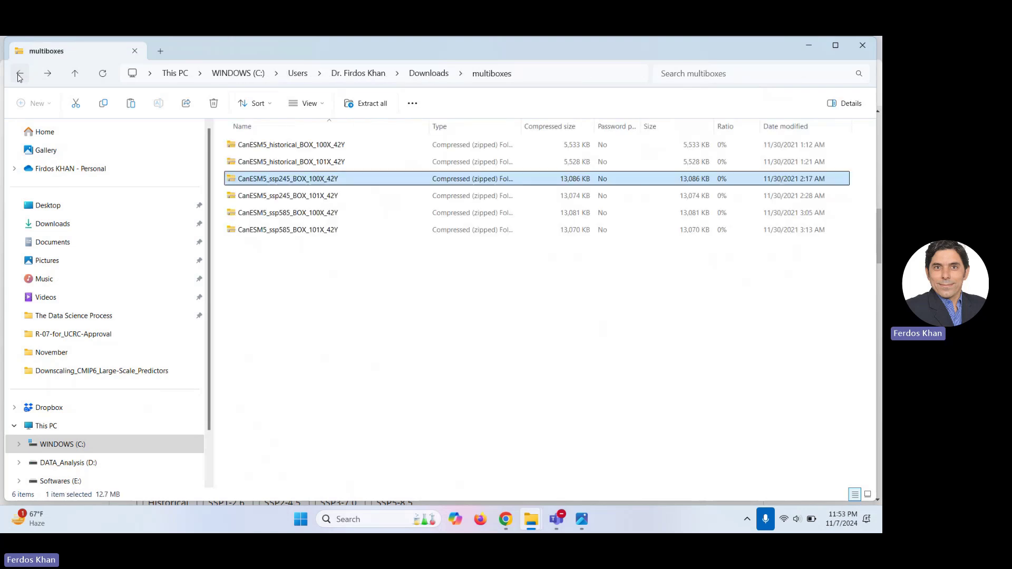
double_click(293, 231)
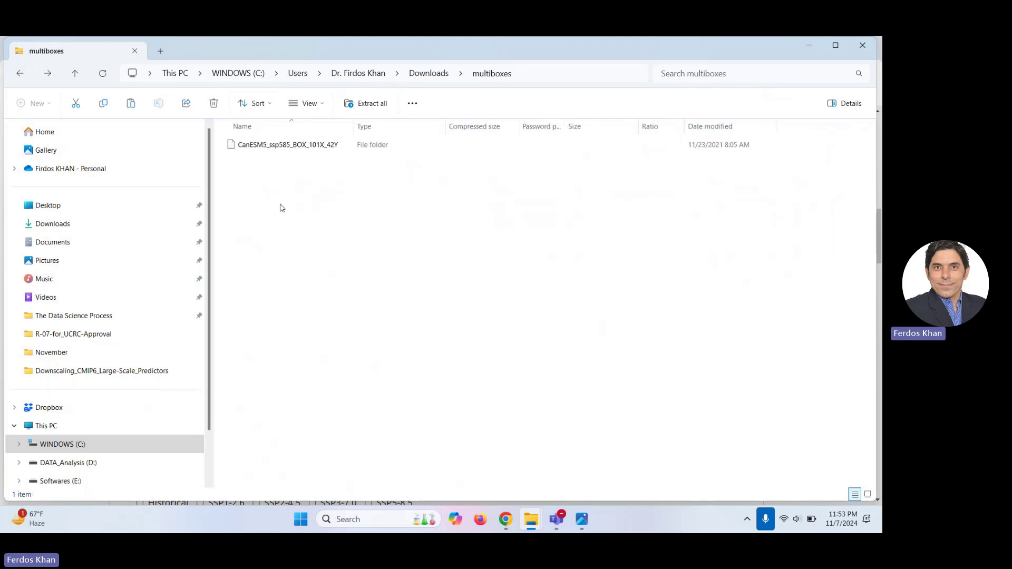
double_click(272, 146)
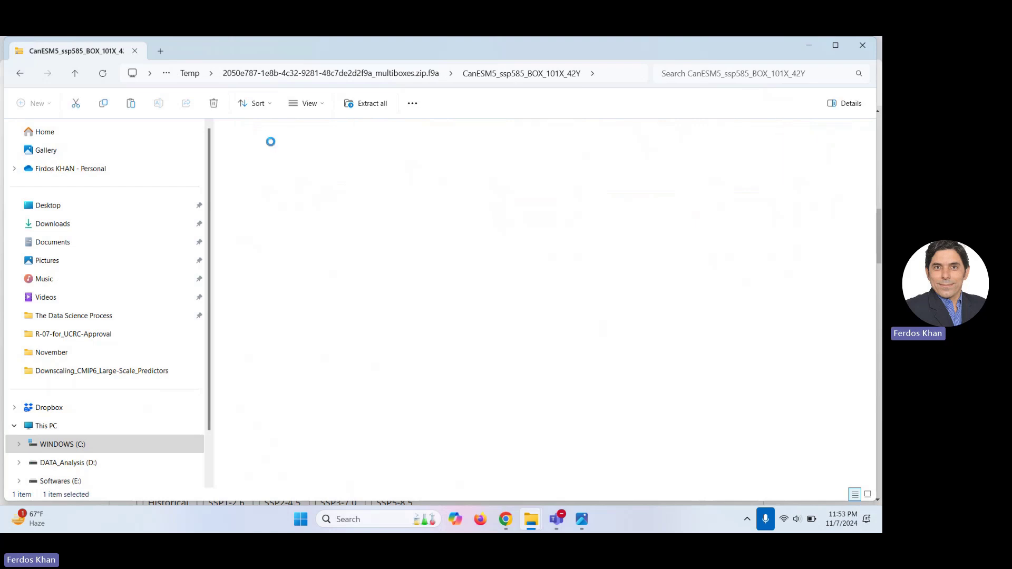
double_click(263, 164)
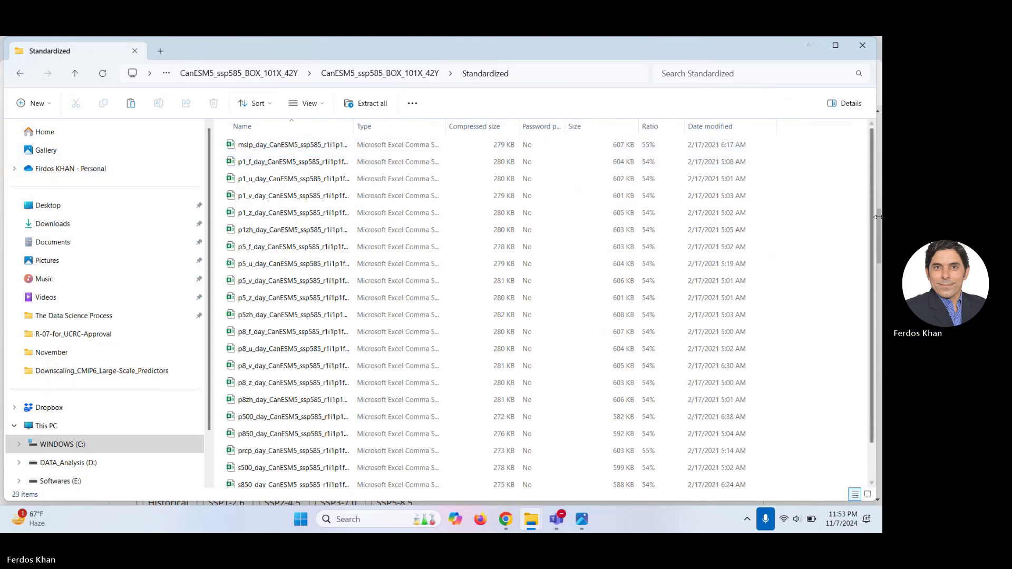
left_click_drag(874, 229, 874, 324)
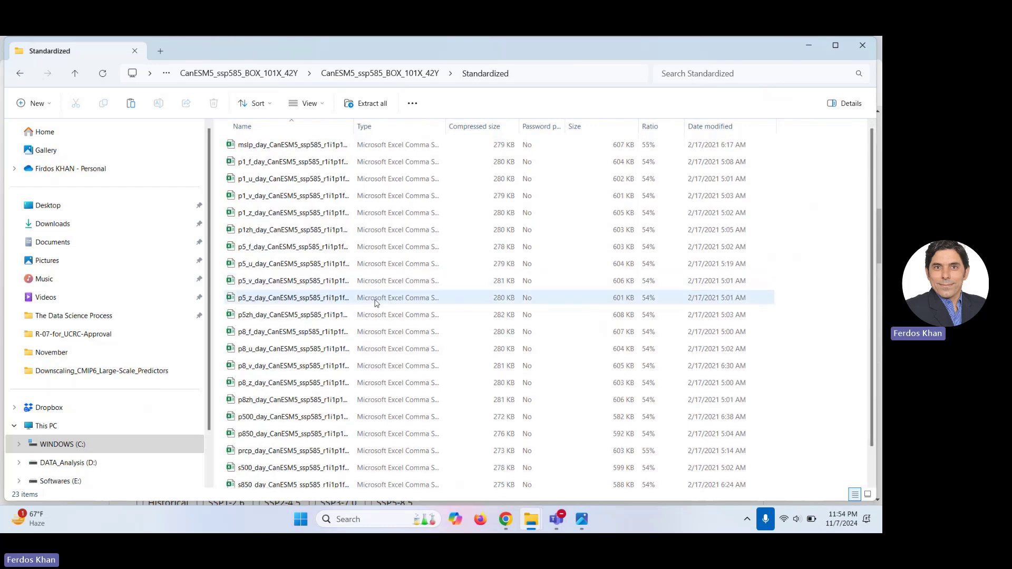
- Leave the Standardized folder and switch via the browser's CMIP6 page to the Downscaling_CMIP6_Large-Scale_Predictors.png image in the photo viewer
left_click(22, 72)
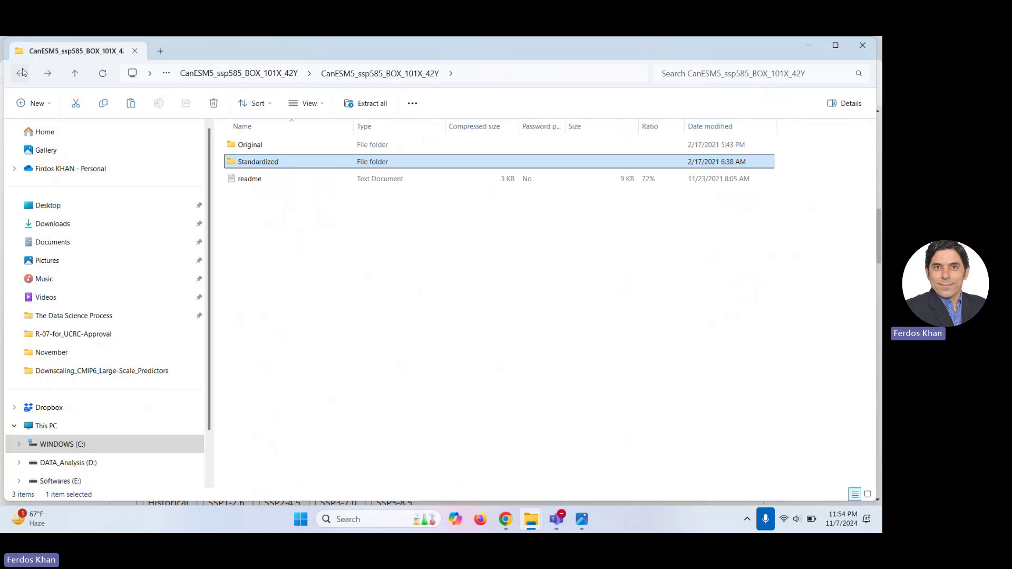
left_click(22, 72)
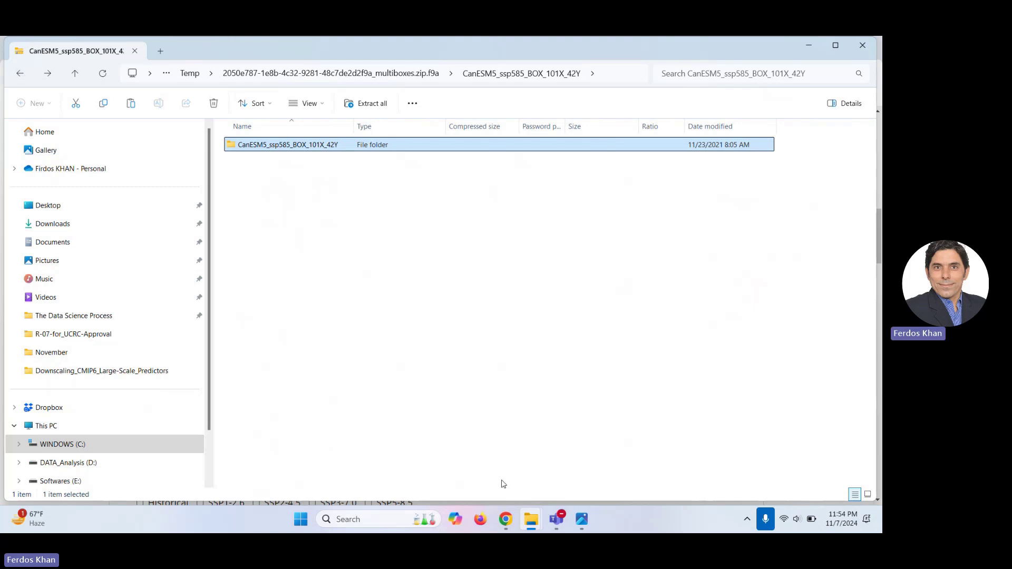
left_click(508, 519)
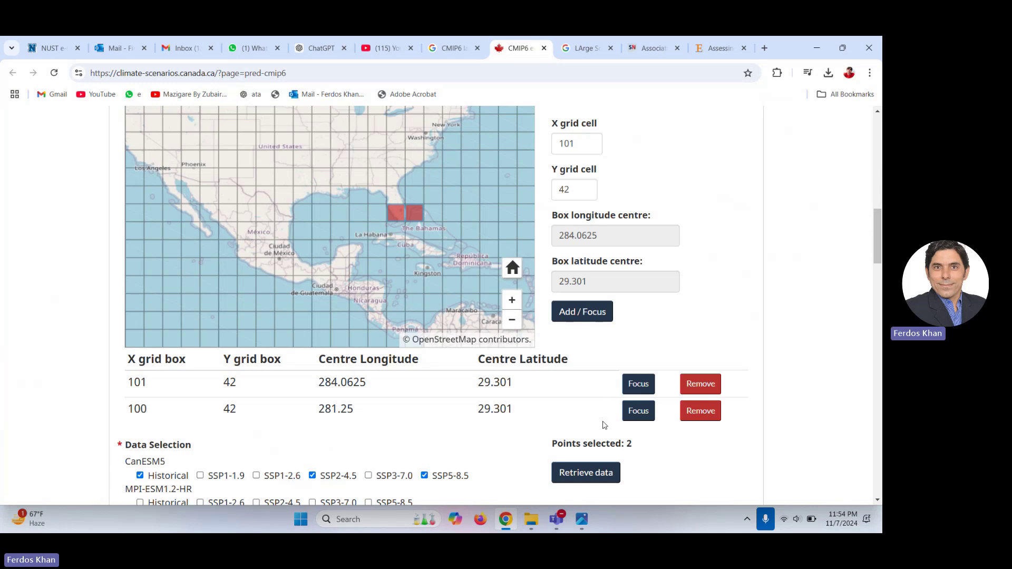
left_click(581, 519)
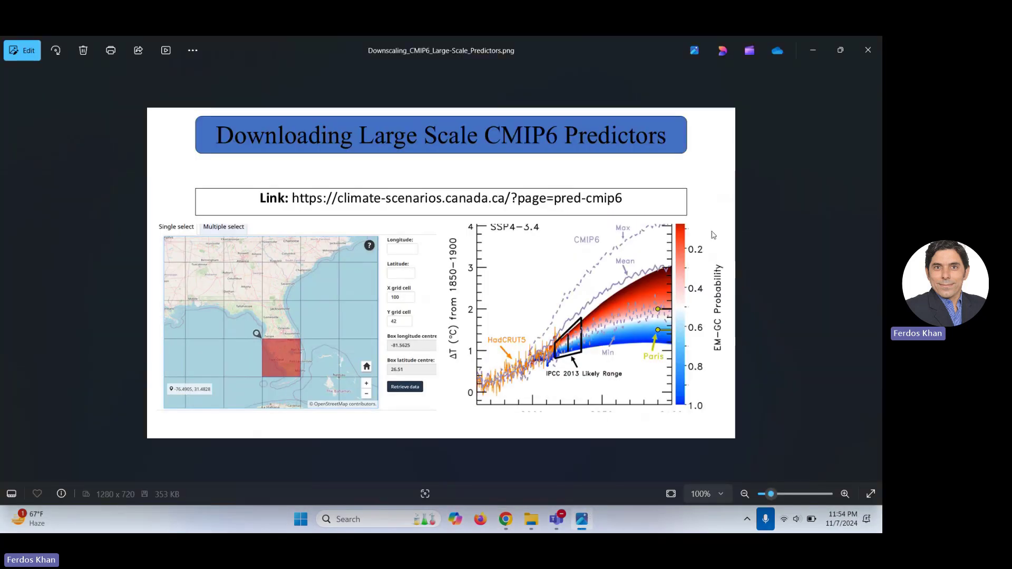